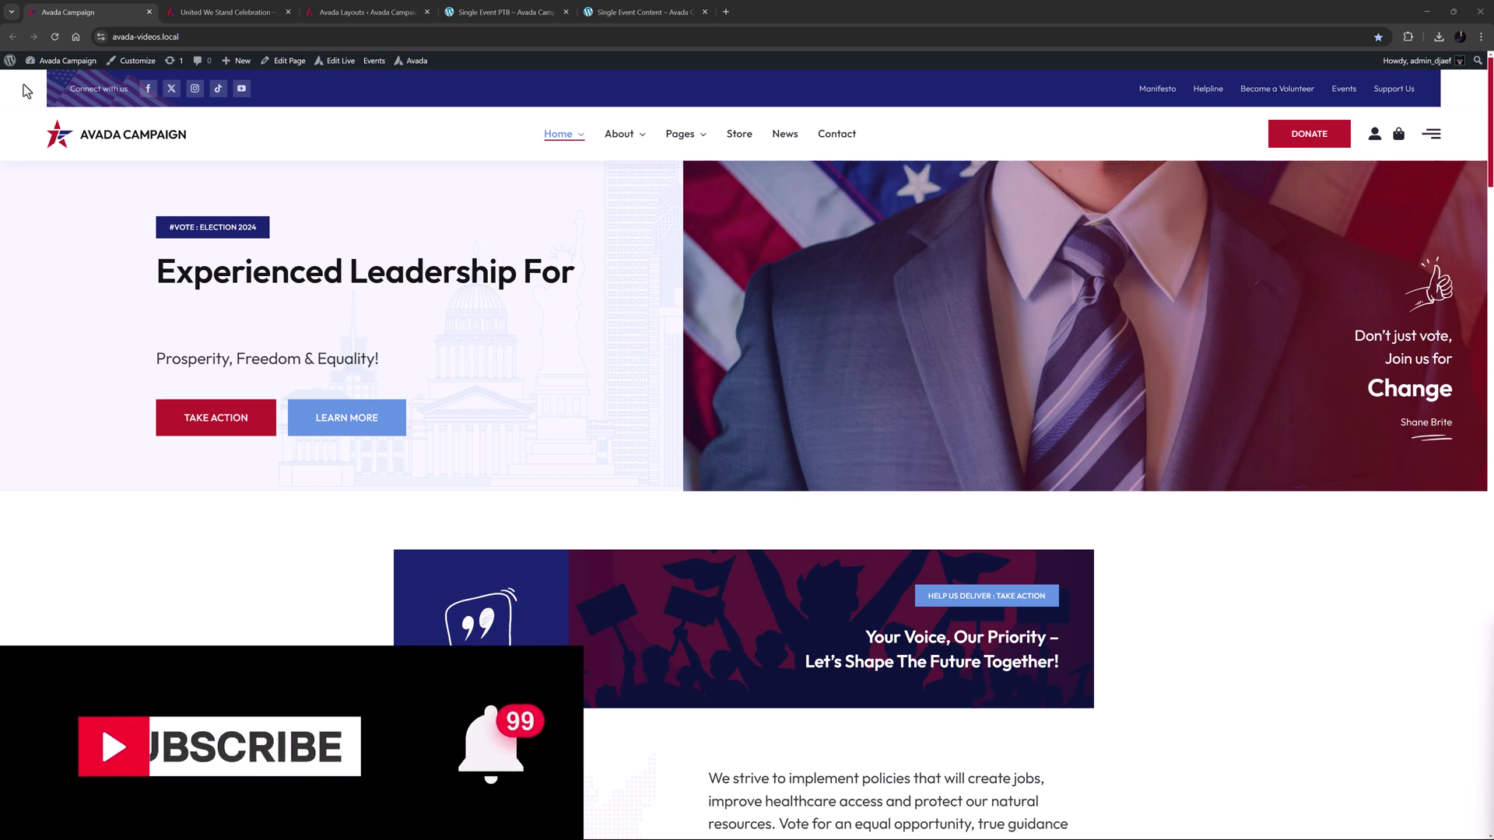
Bring up the United We Stand Celebration event page in the browser
key("ctrl+Tab")
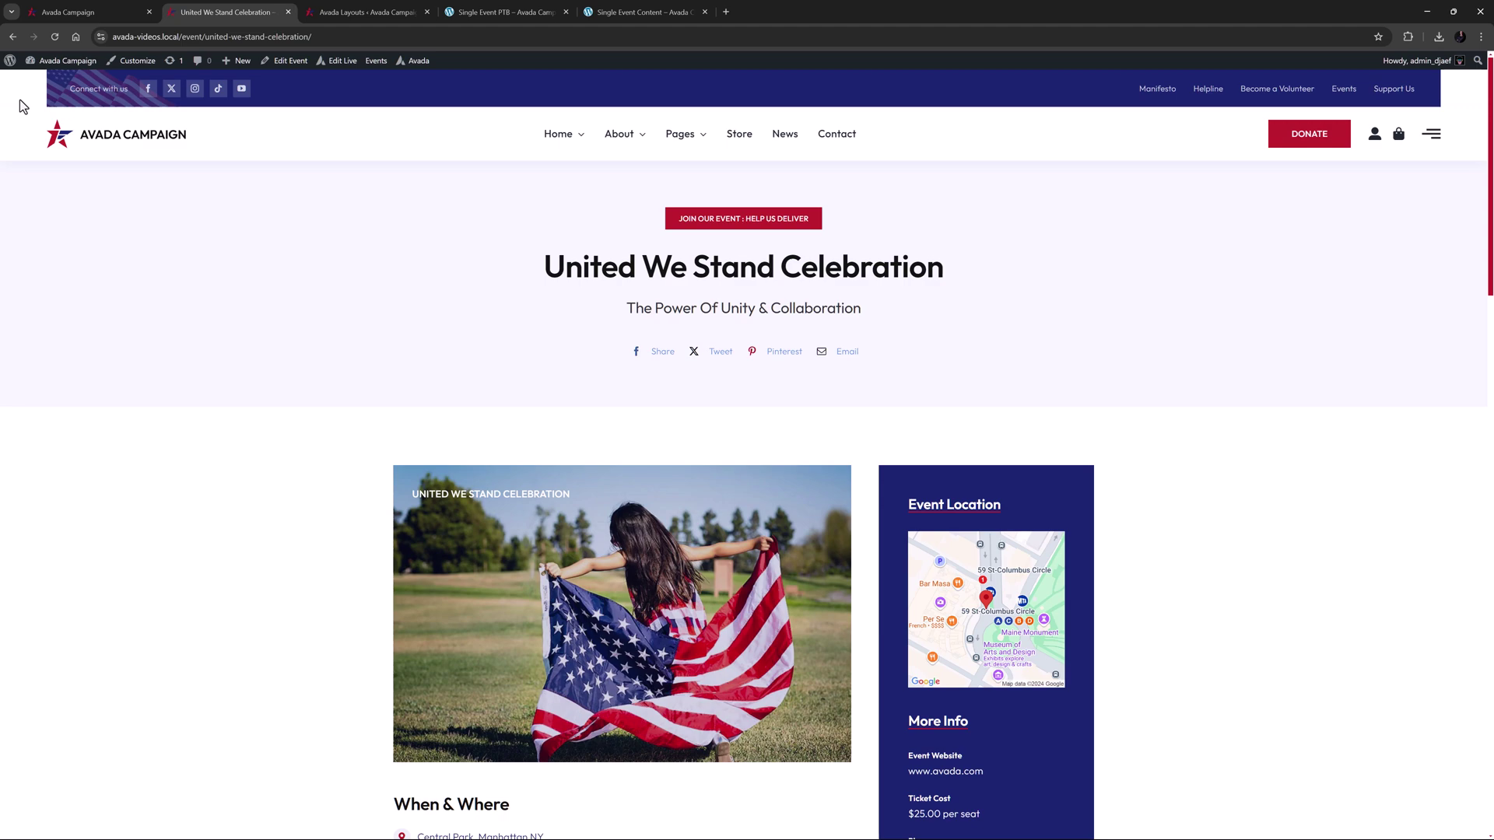
scroll(229, 531, "down", 5)
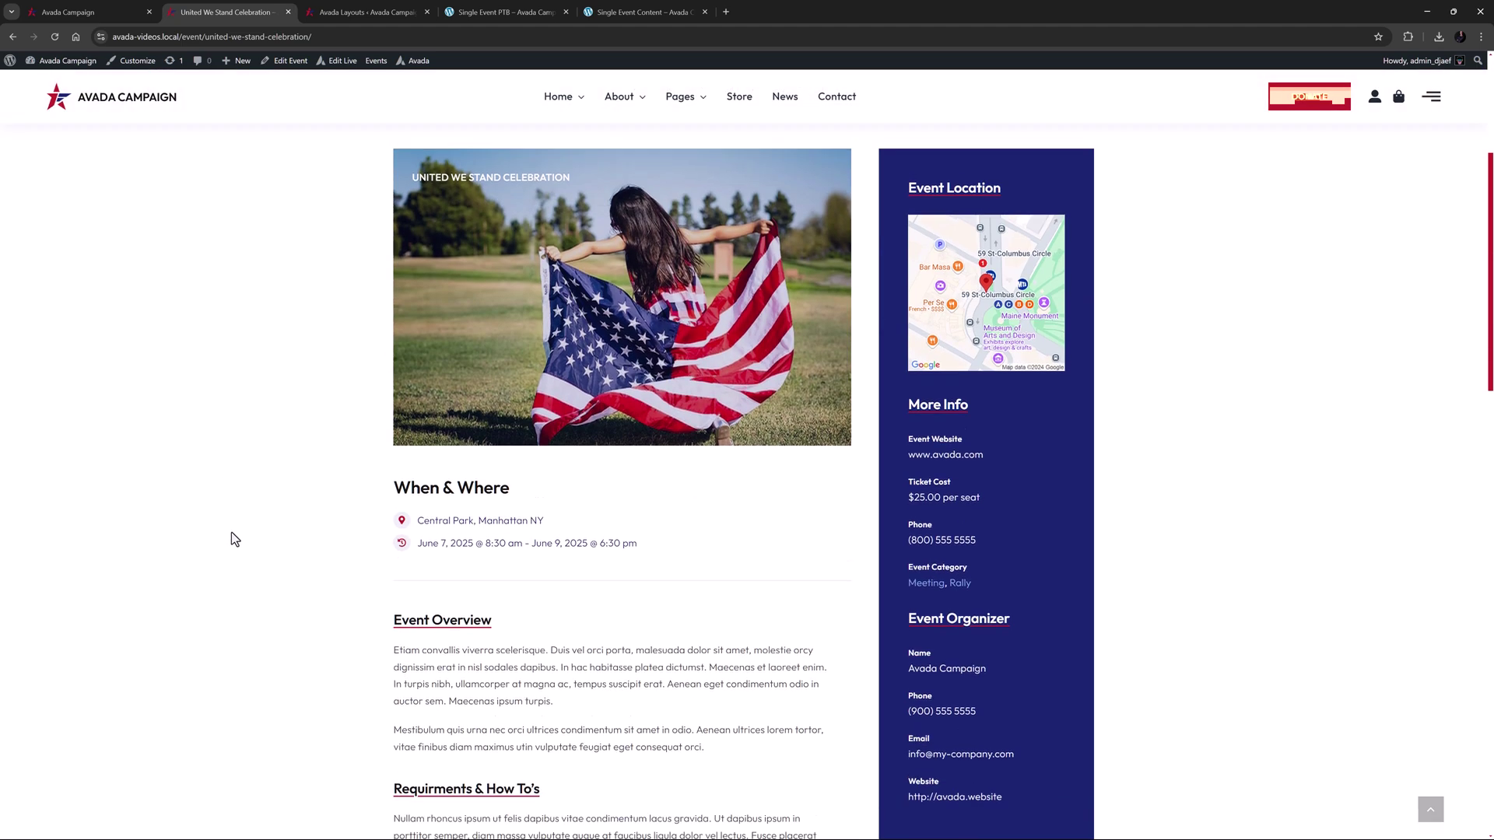
scroll(230, 531, "down", 5)
scroll(230, 541, "down", 5)
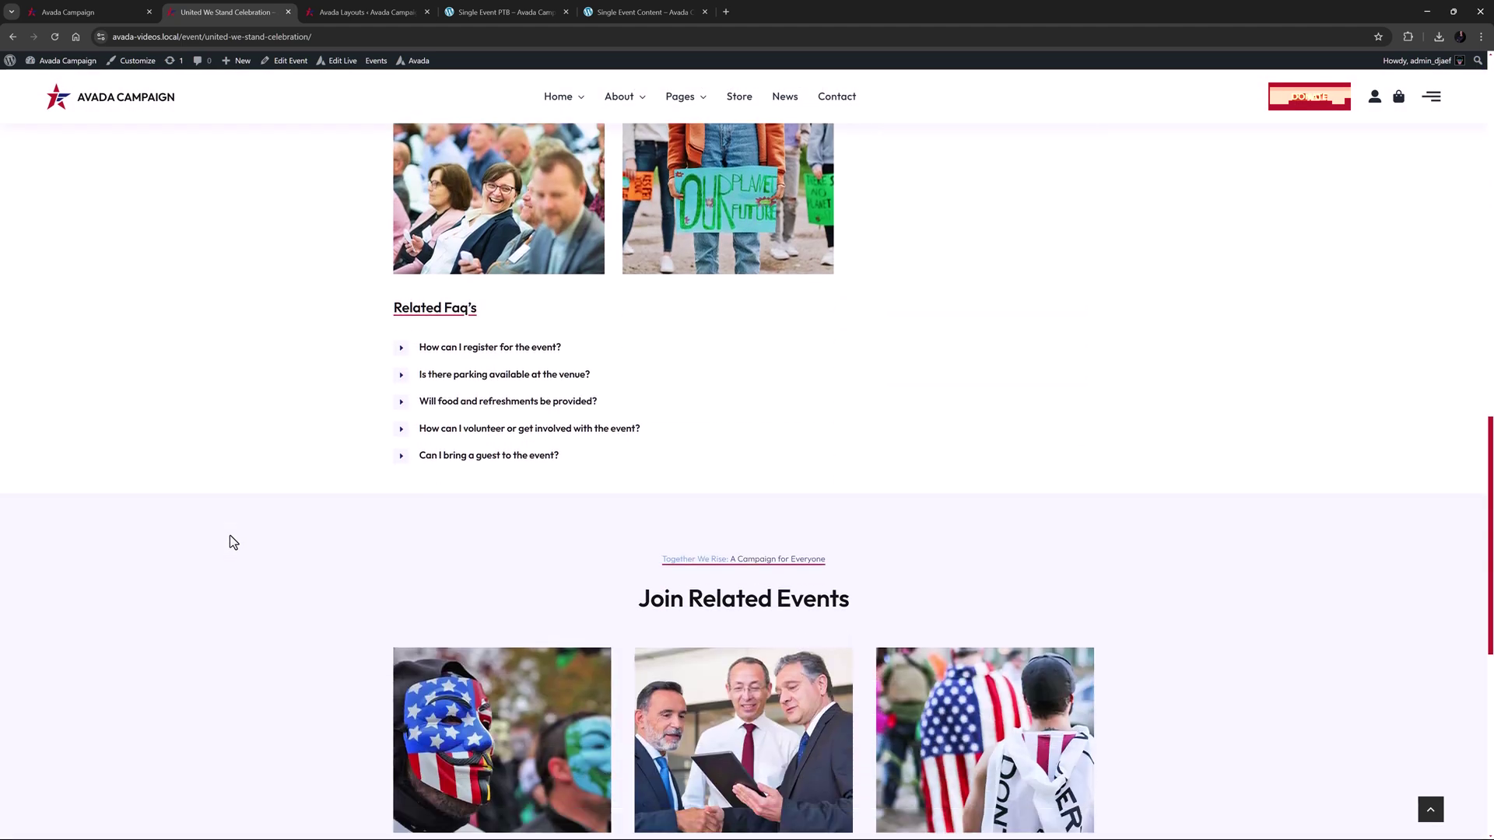
scroll(231, 541, "down", 3)
scroll(230, 541, "up", 3)
scroll(230, 540, "up", 4)
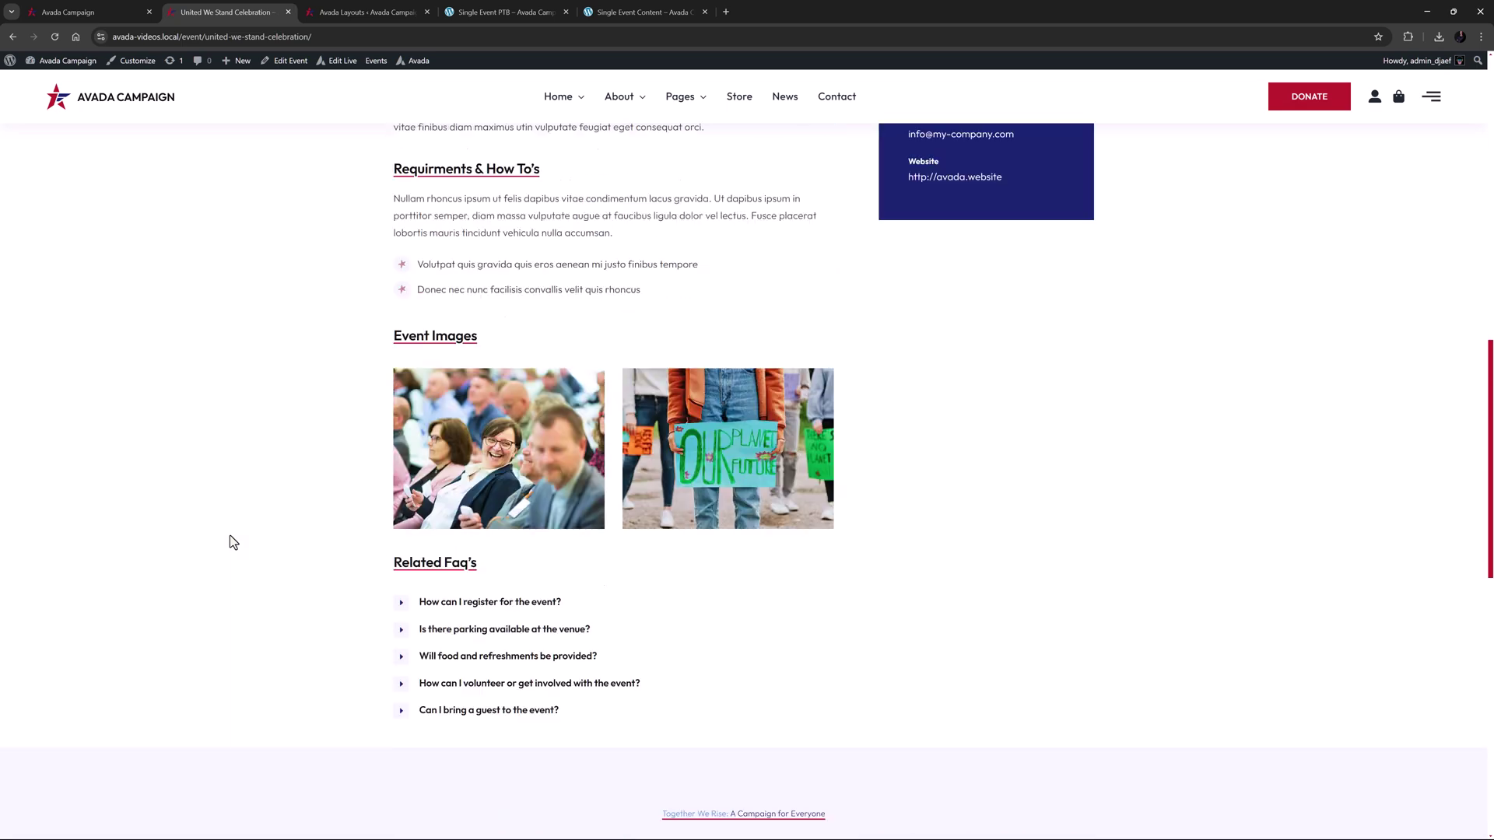
scroll(230, 540, "up", 2)
scroll(230, 540, "up", 5)
scroll(231, 541, "up", 3)
scroll(230, 541, "up", 3)
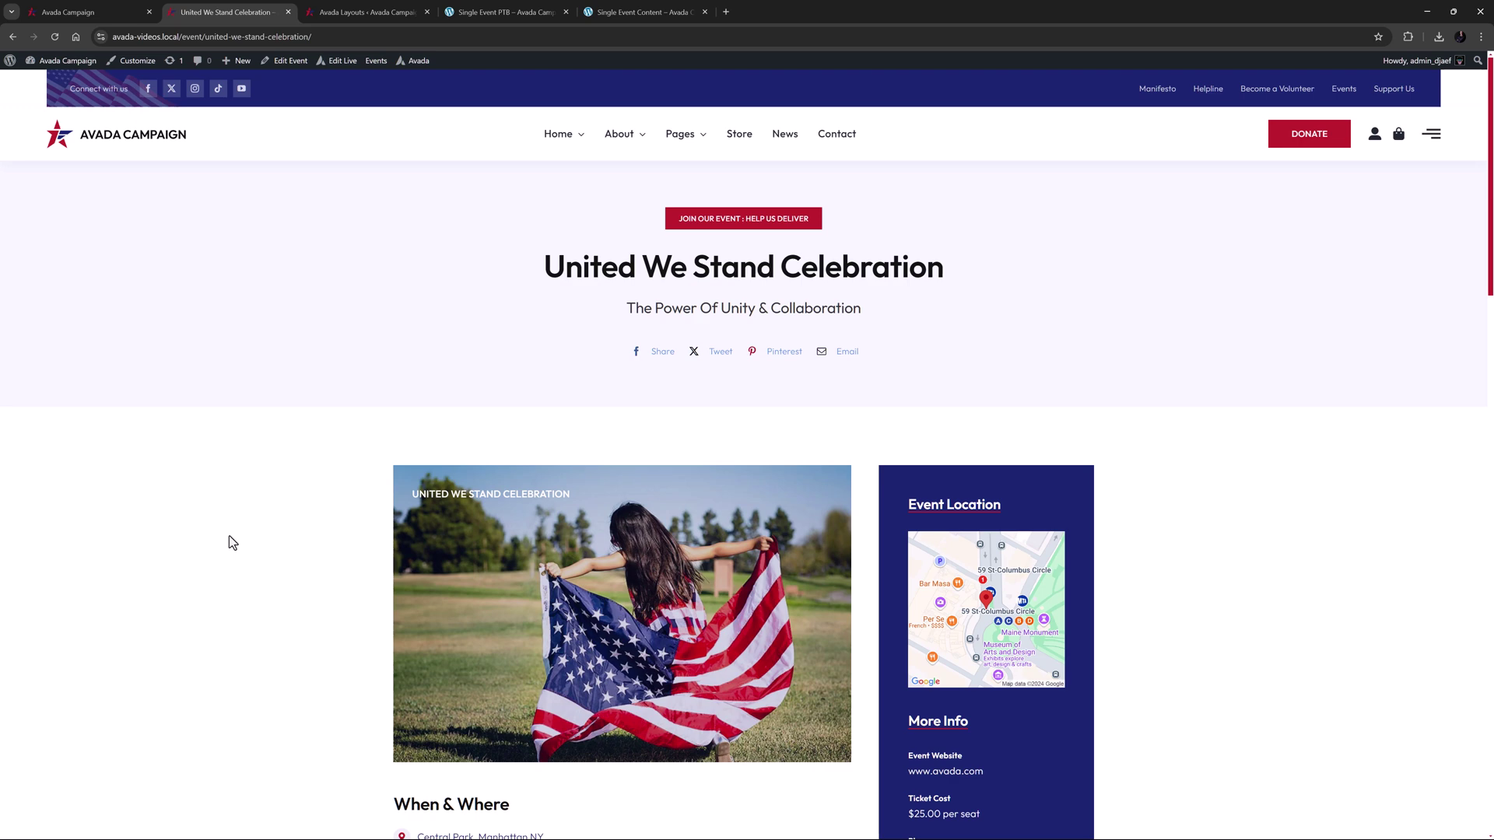
View the Avada Layouts list, then the Single Event PTB section in the live builder
left_click(363, 12)
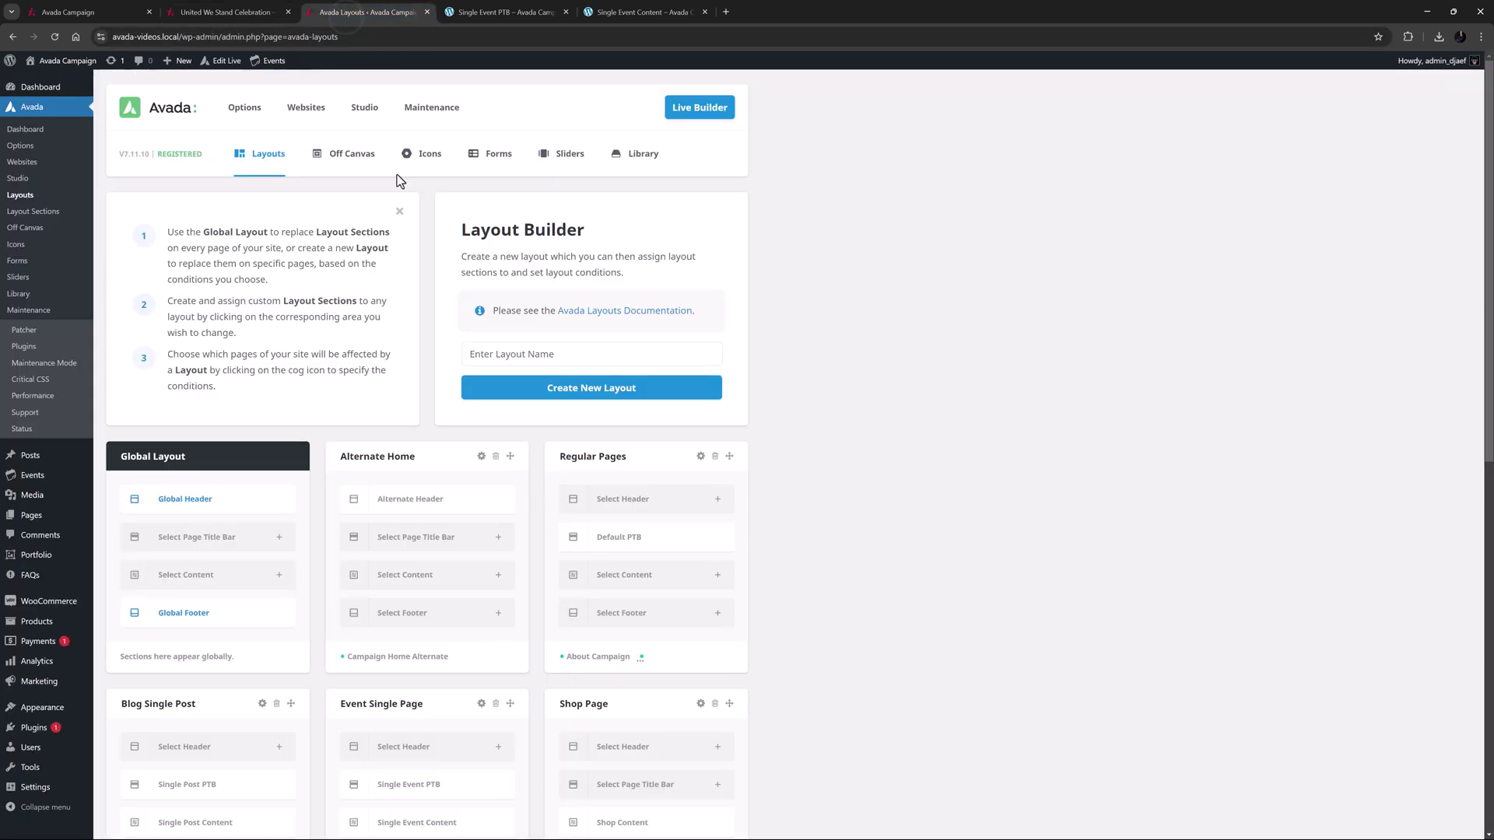
scroll(878, 687, "down", 5)
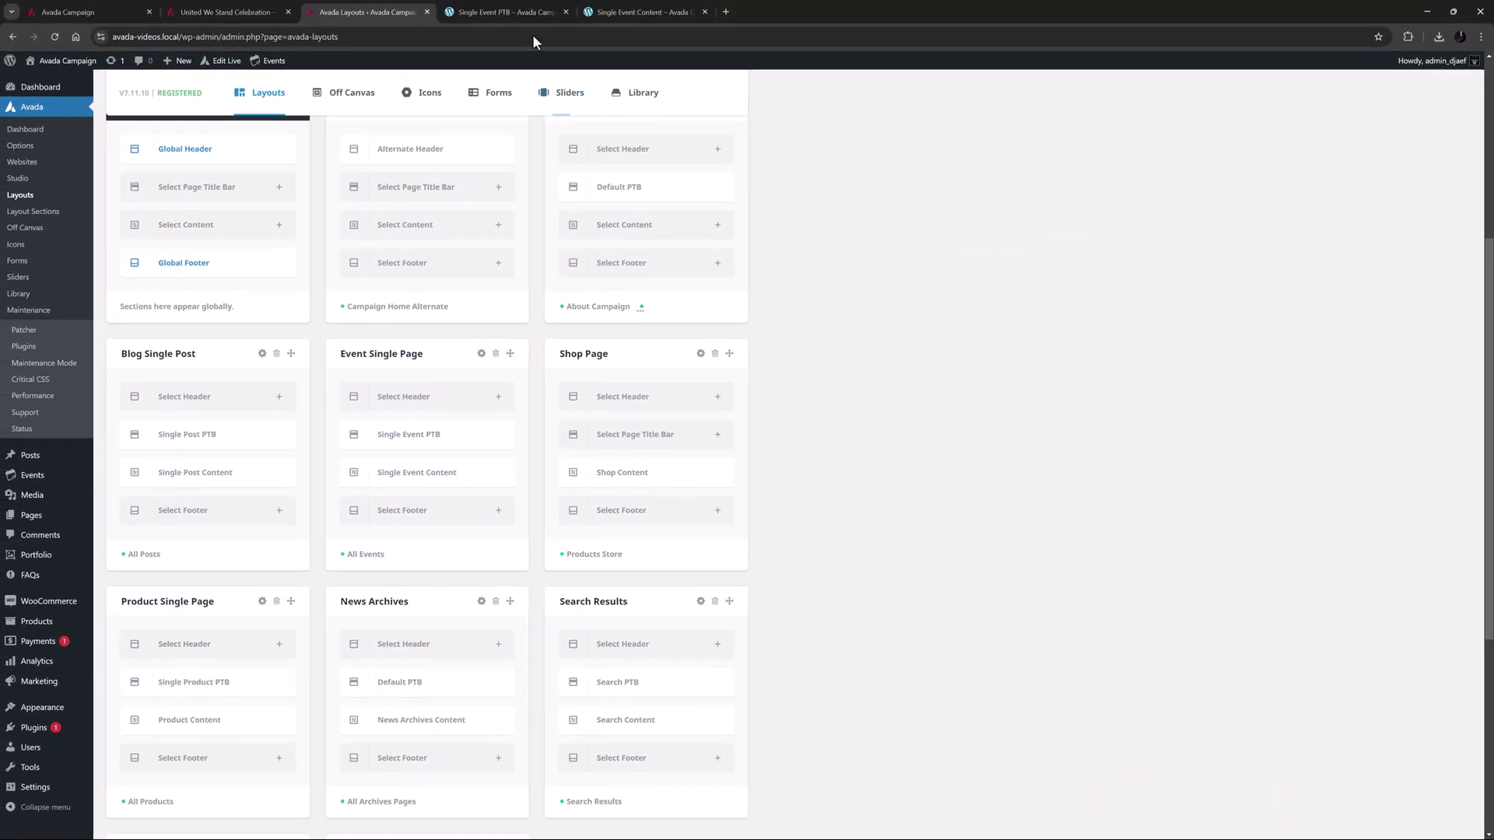
left_click(503, 12)
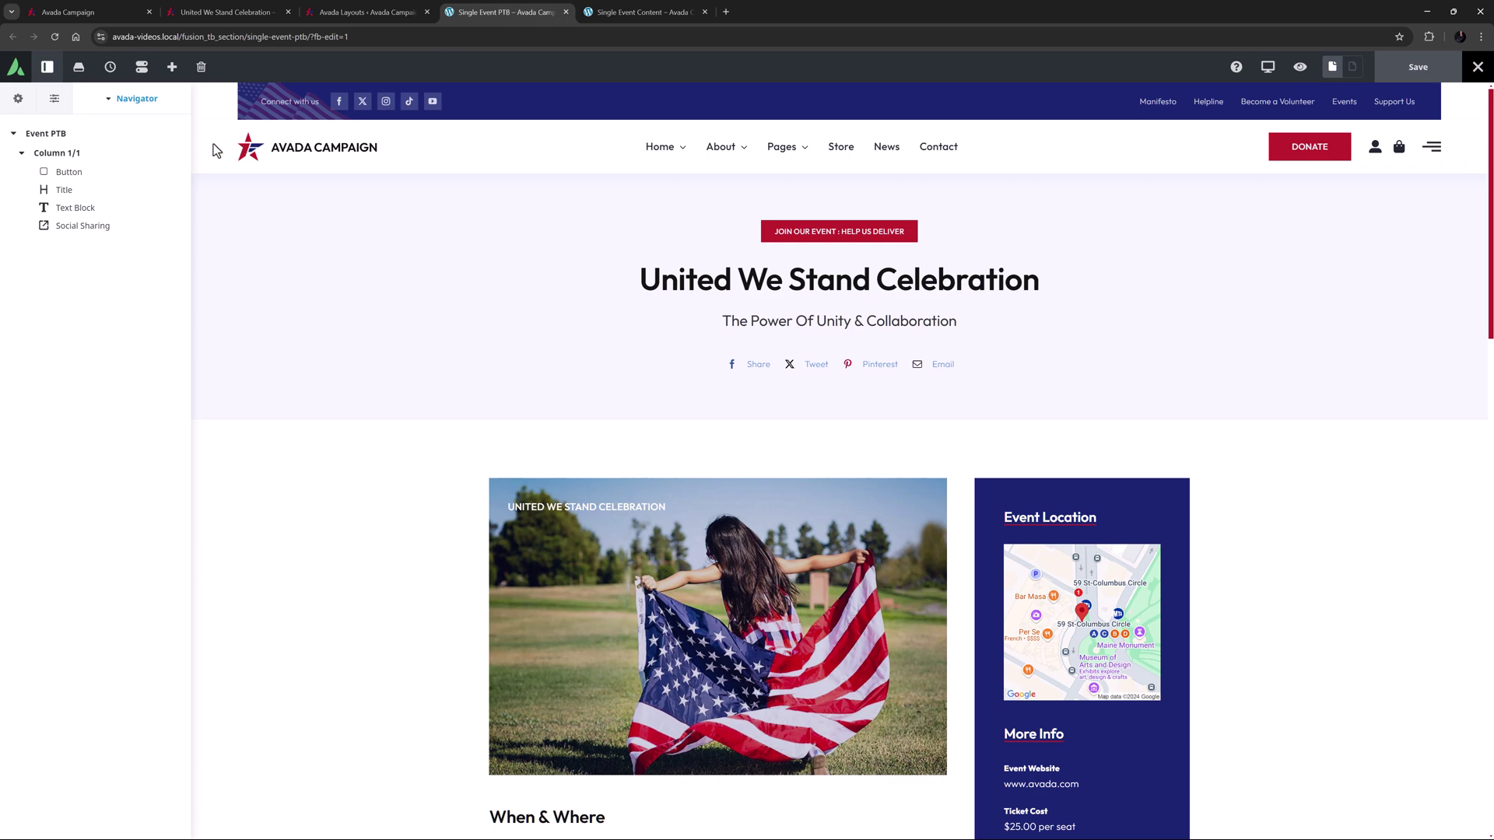
Inspect the title bar's Title and Text Block settings, then move on to the Single Event Content section
left_click(63, 189)
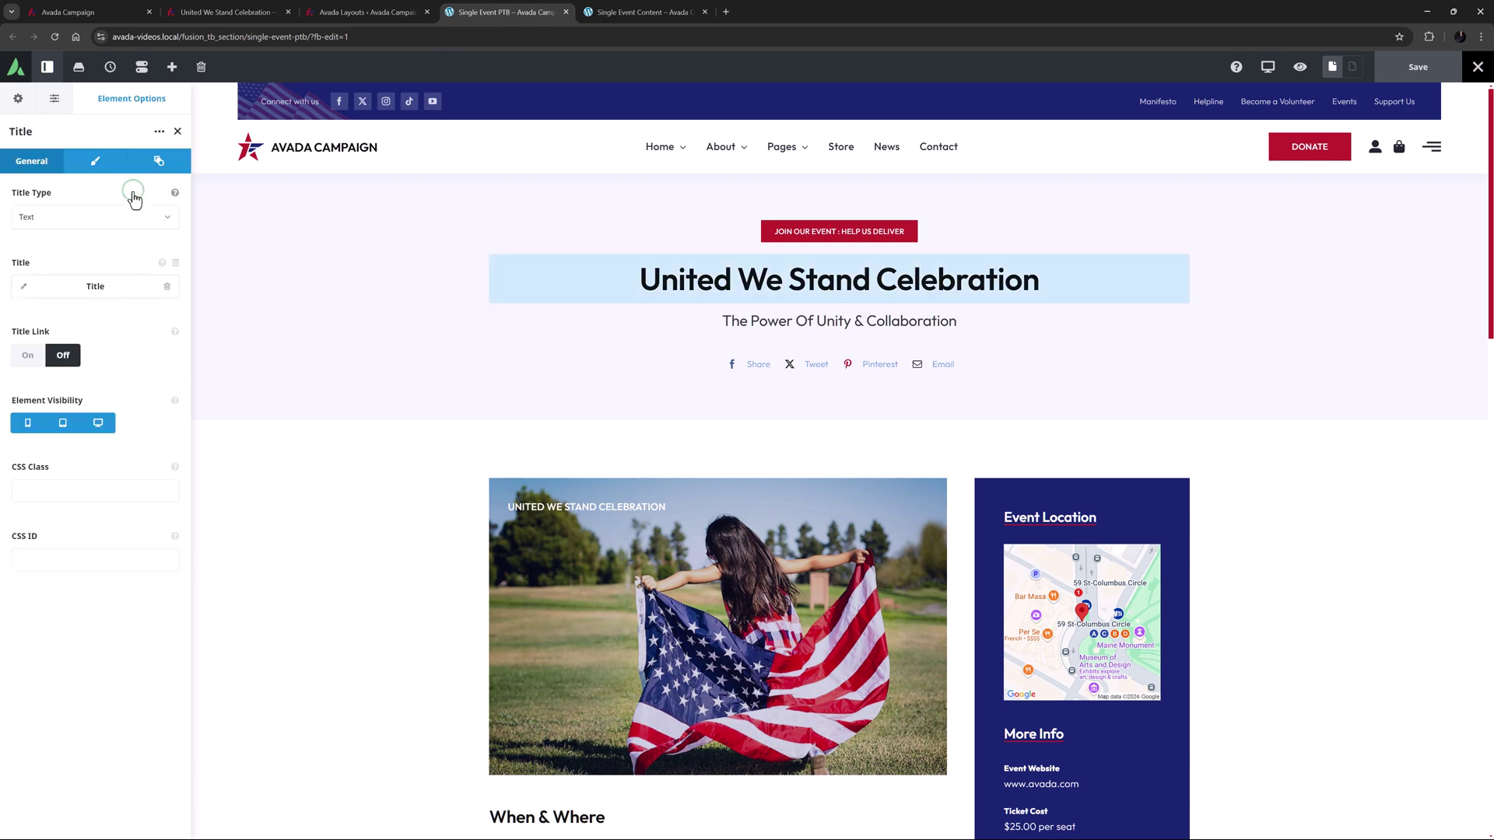
left_click(178, 132)
left_click(131, 210)
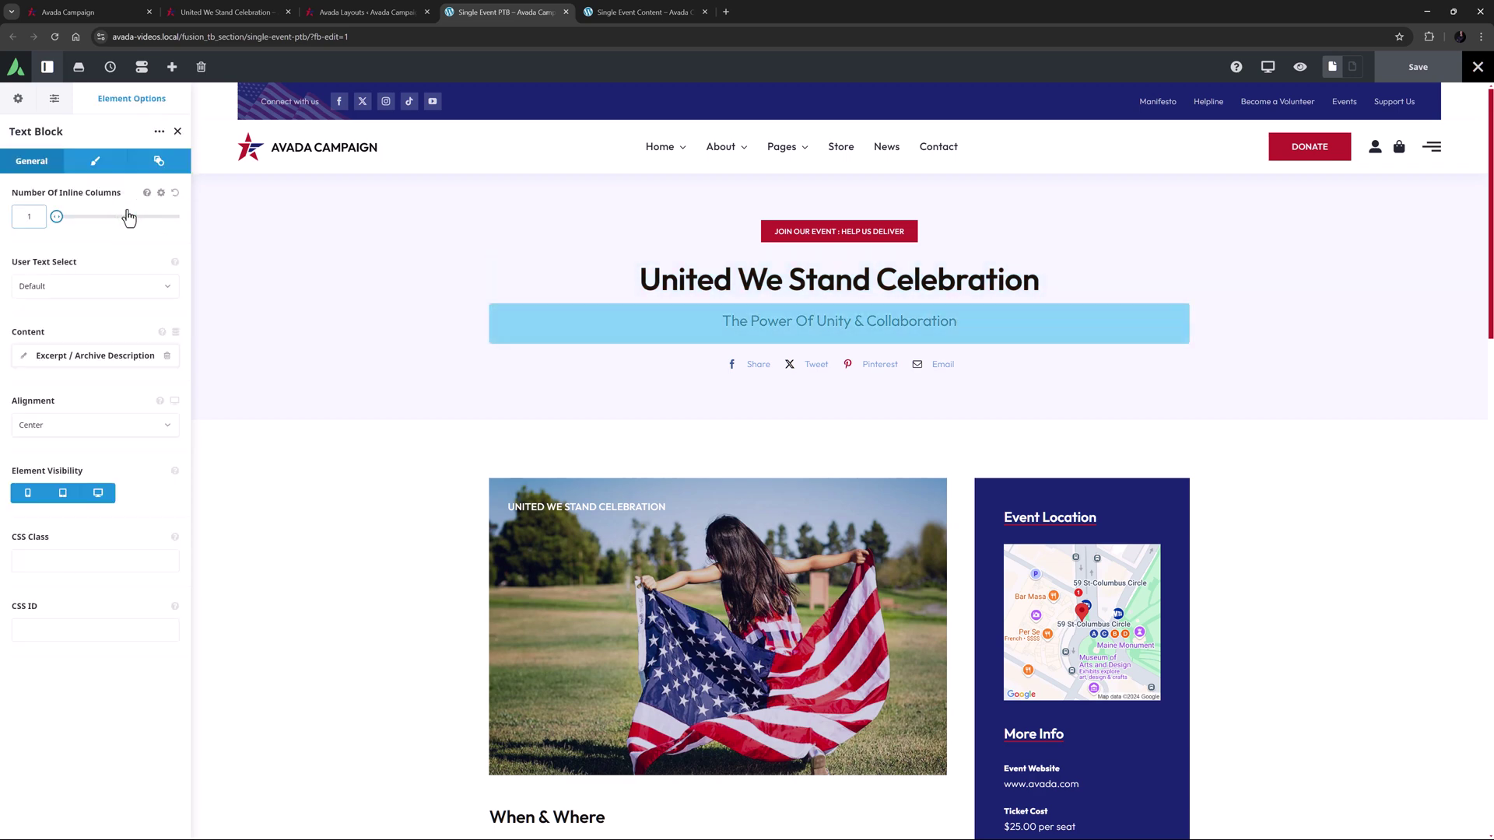
left_click(177, 131)
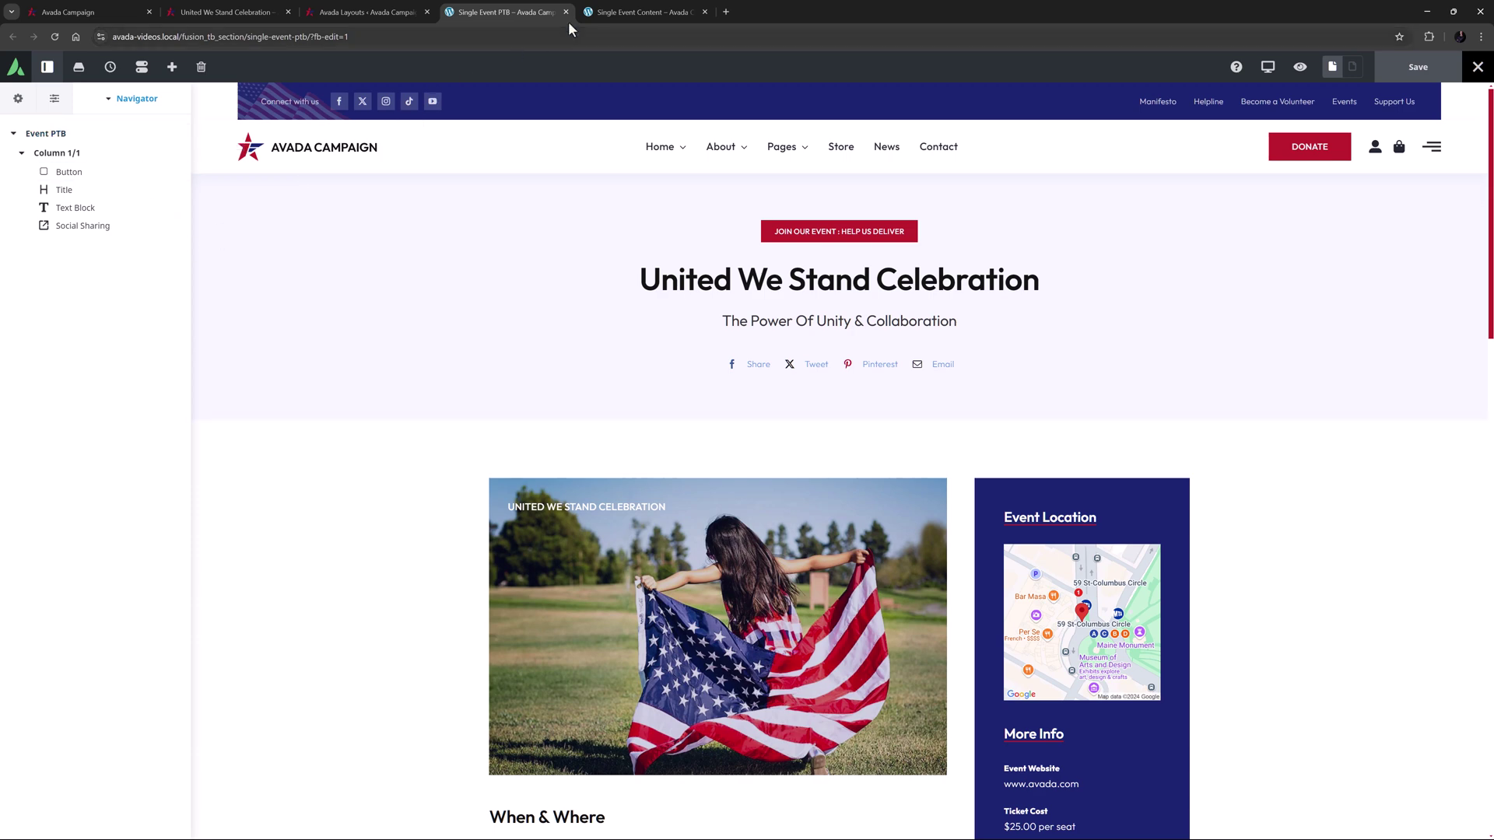
left_click(643, 12)
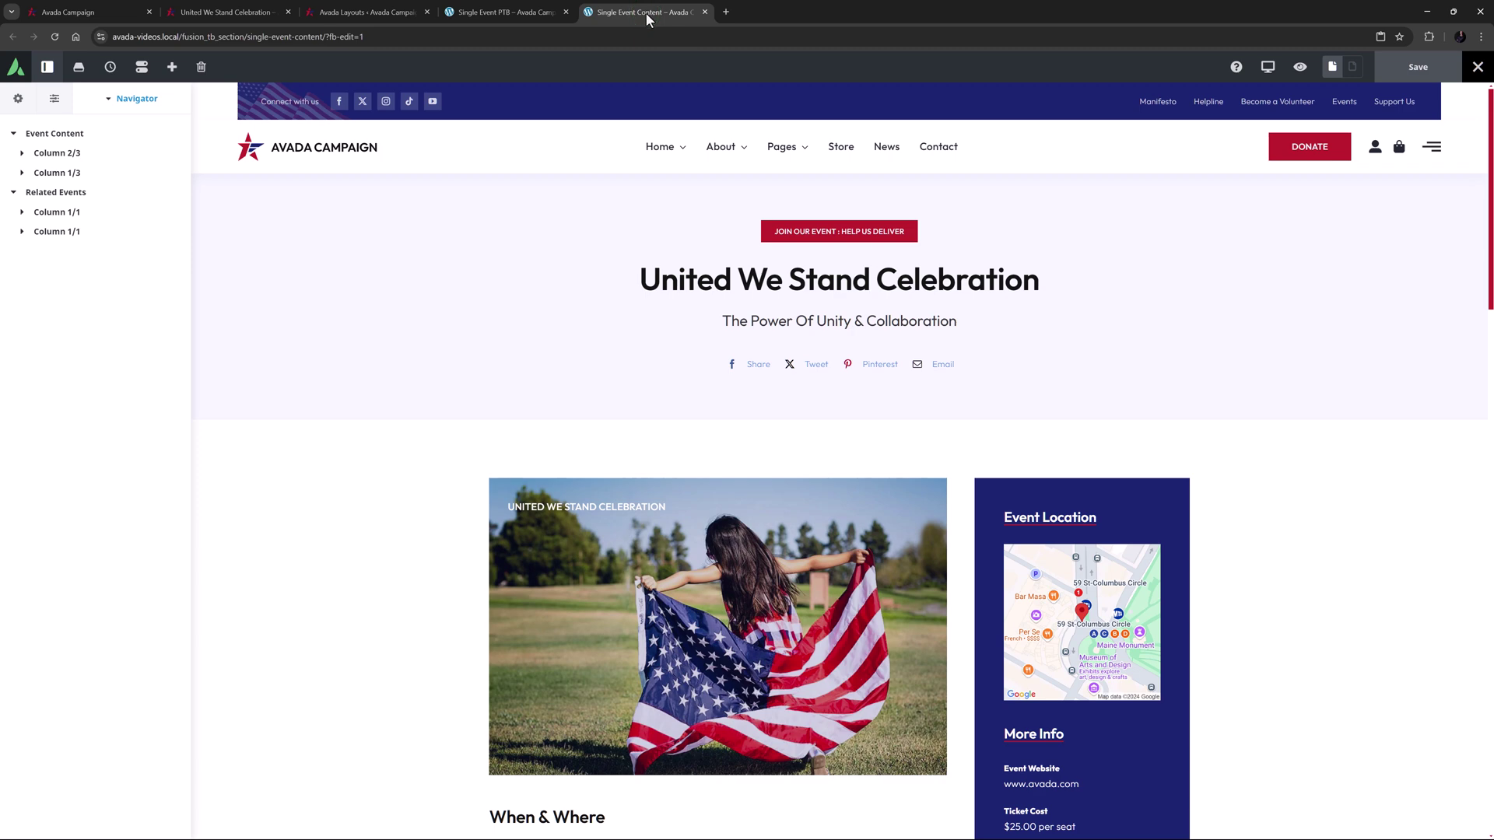
scroll(459, 518, "down", 3)
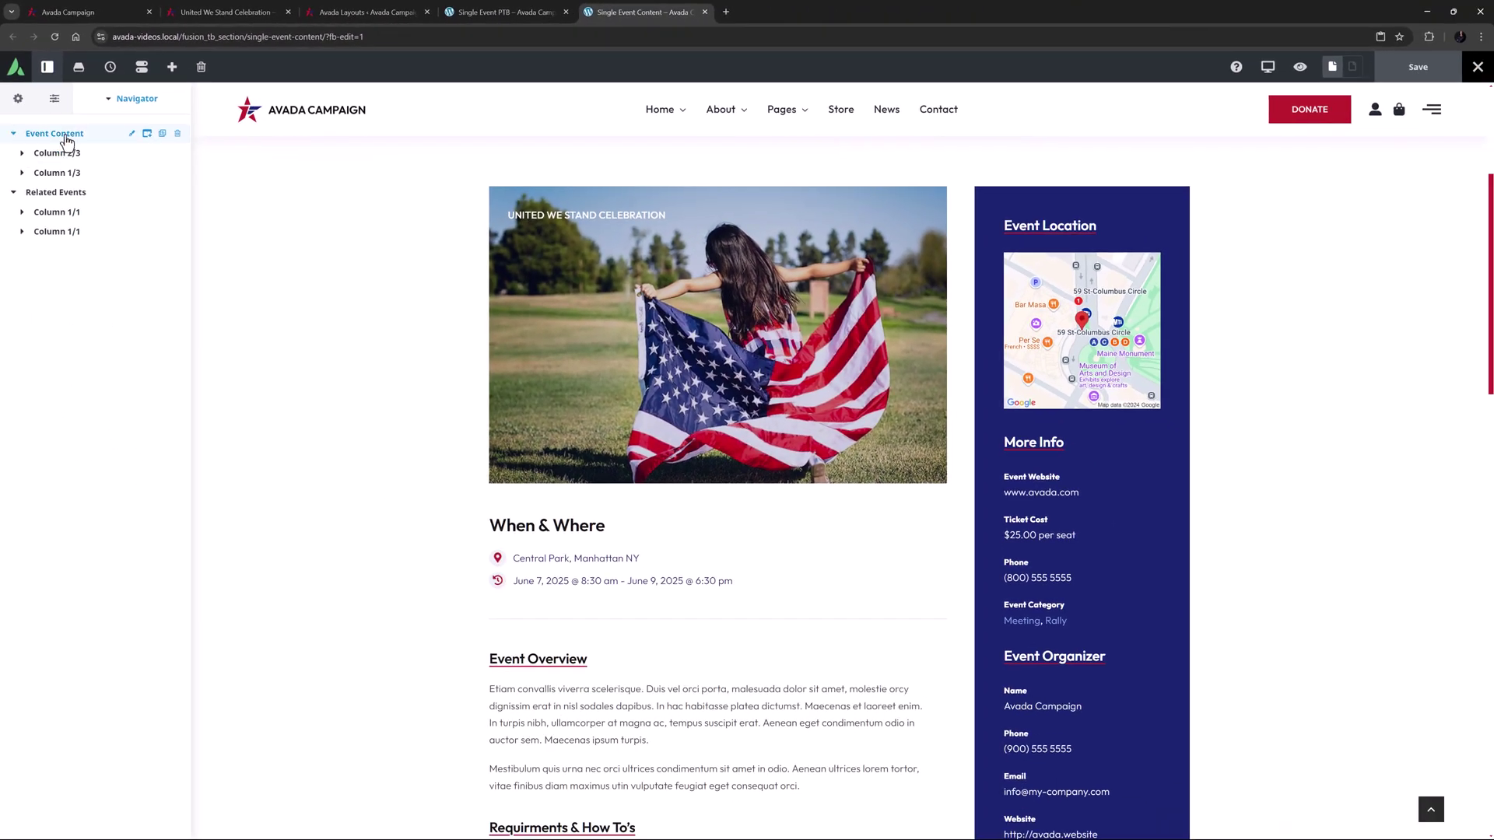
Locate Event Content and Related Events in the Navigator and expand Event Content's 2/3 column
left_click(55, 134)
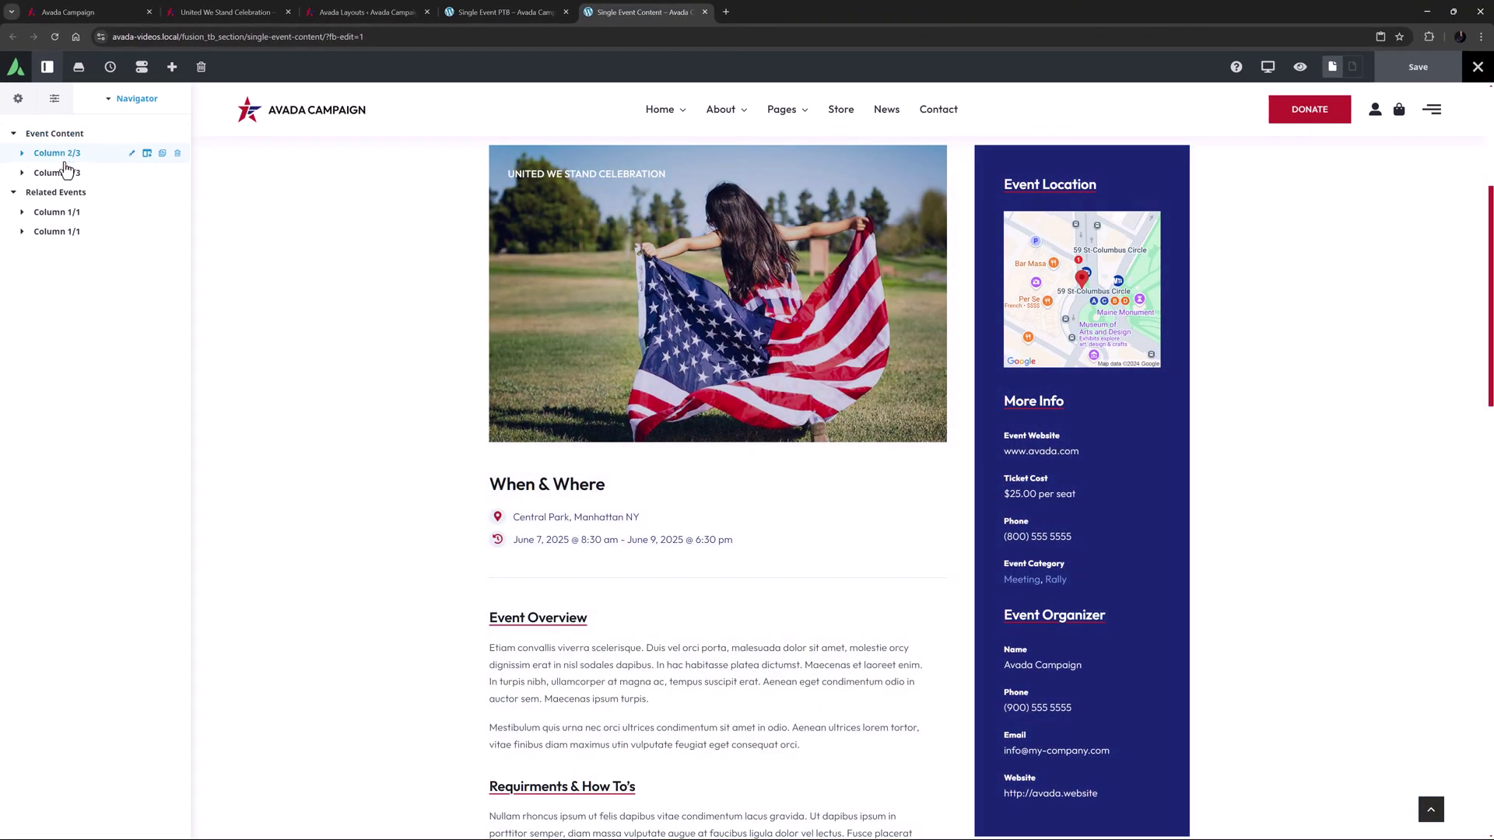
left_click(57, 192)
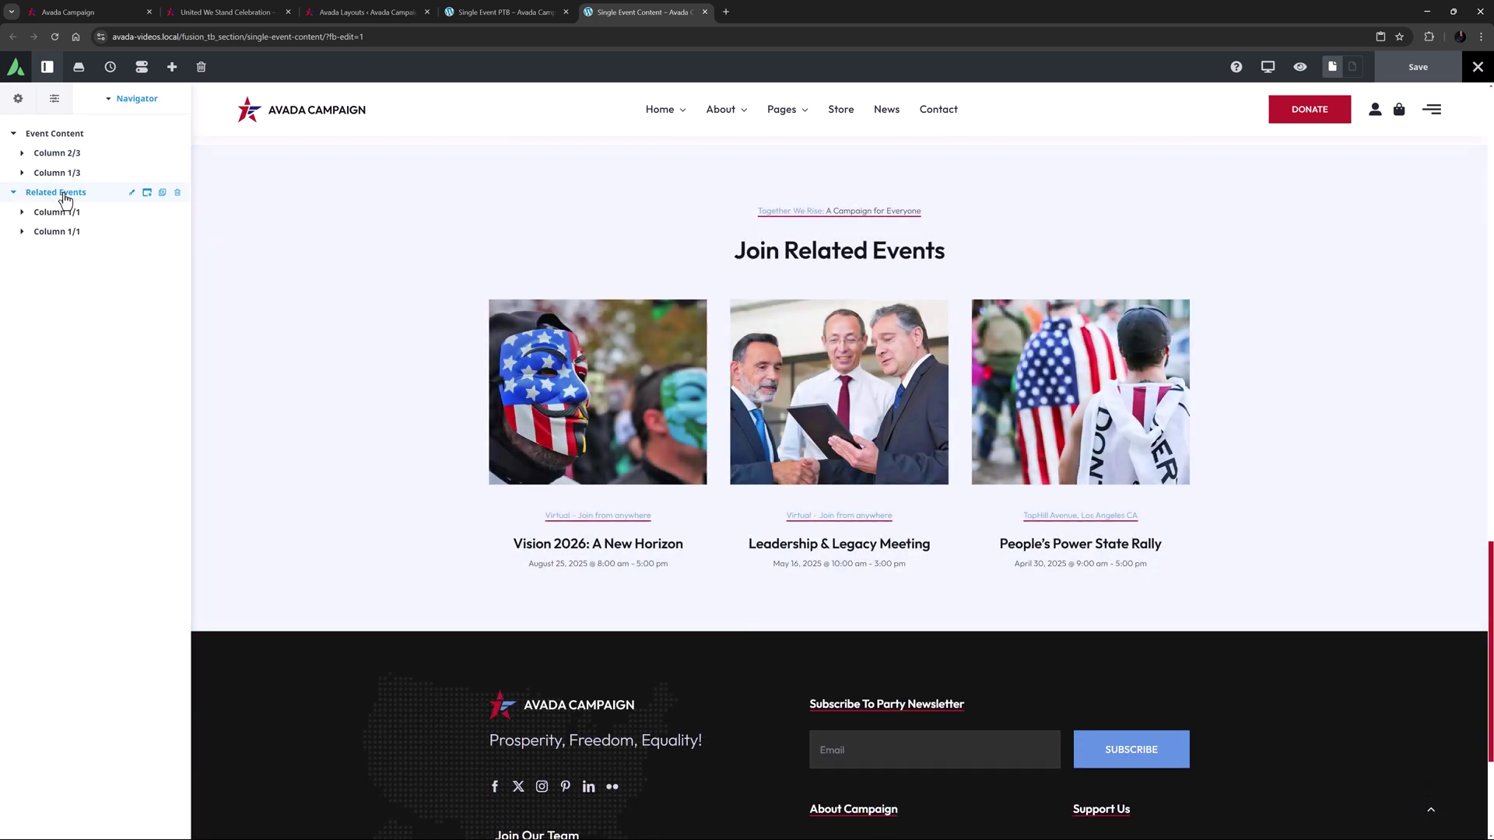
left_click(56, 133)
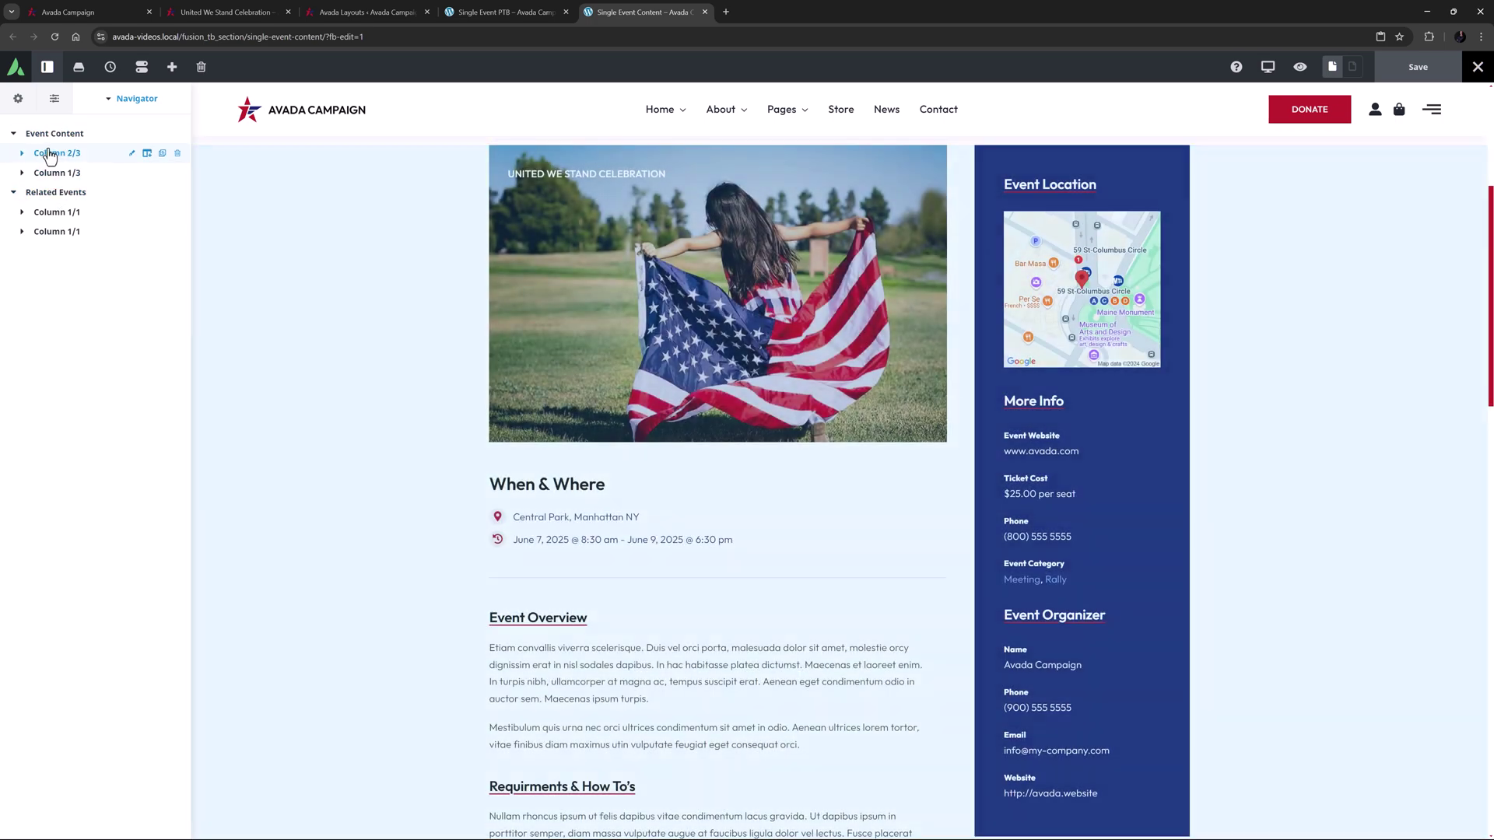
left_click(22, 153)
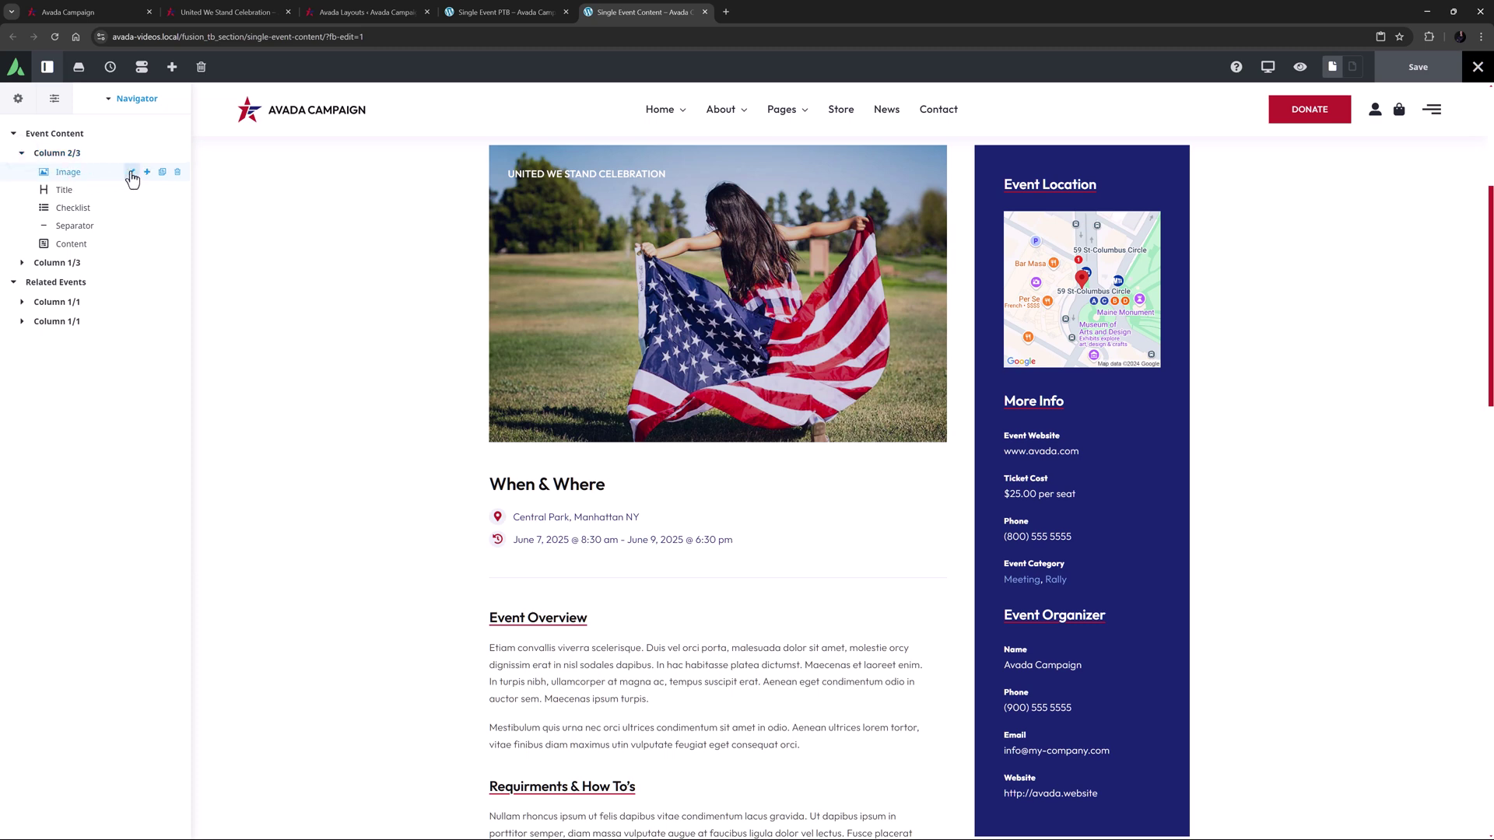
Review the Image element's caption pulling Event Date with Full Date as the date type
left_click(134, 172)
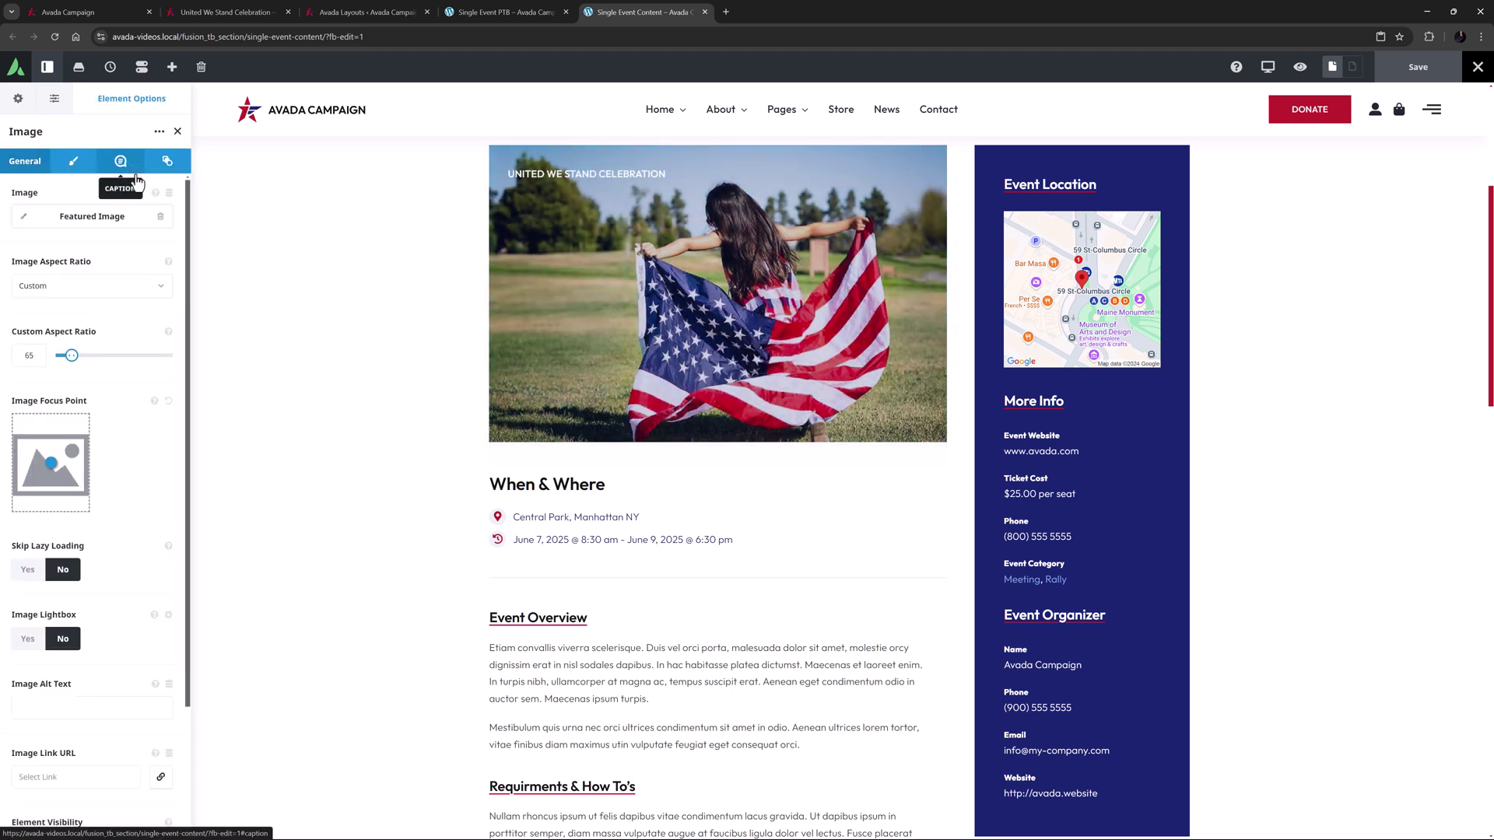
left_click(120, 161)
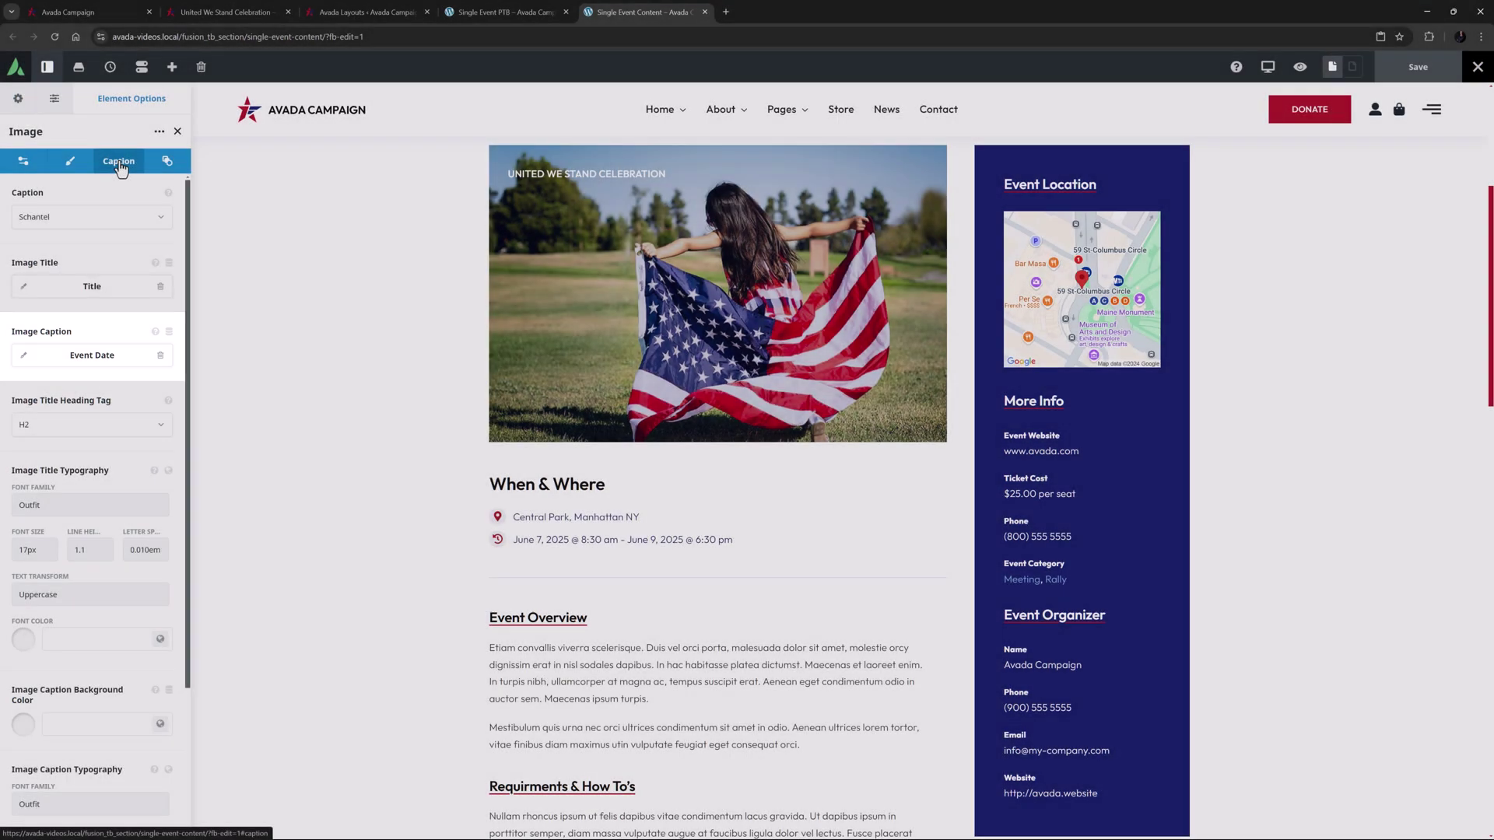
mouse_move(602, 228)
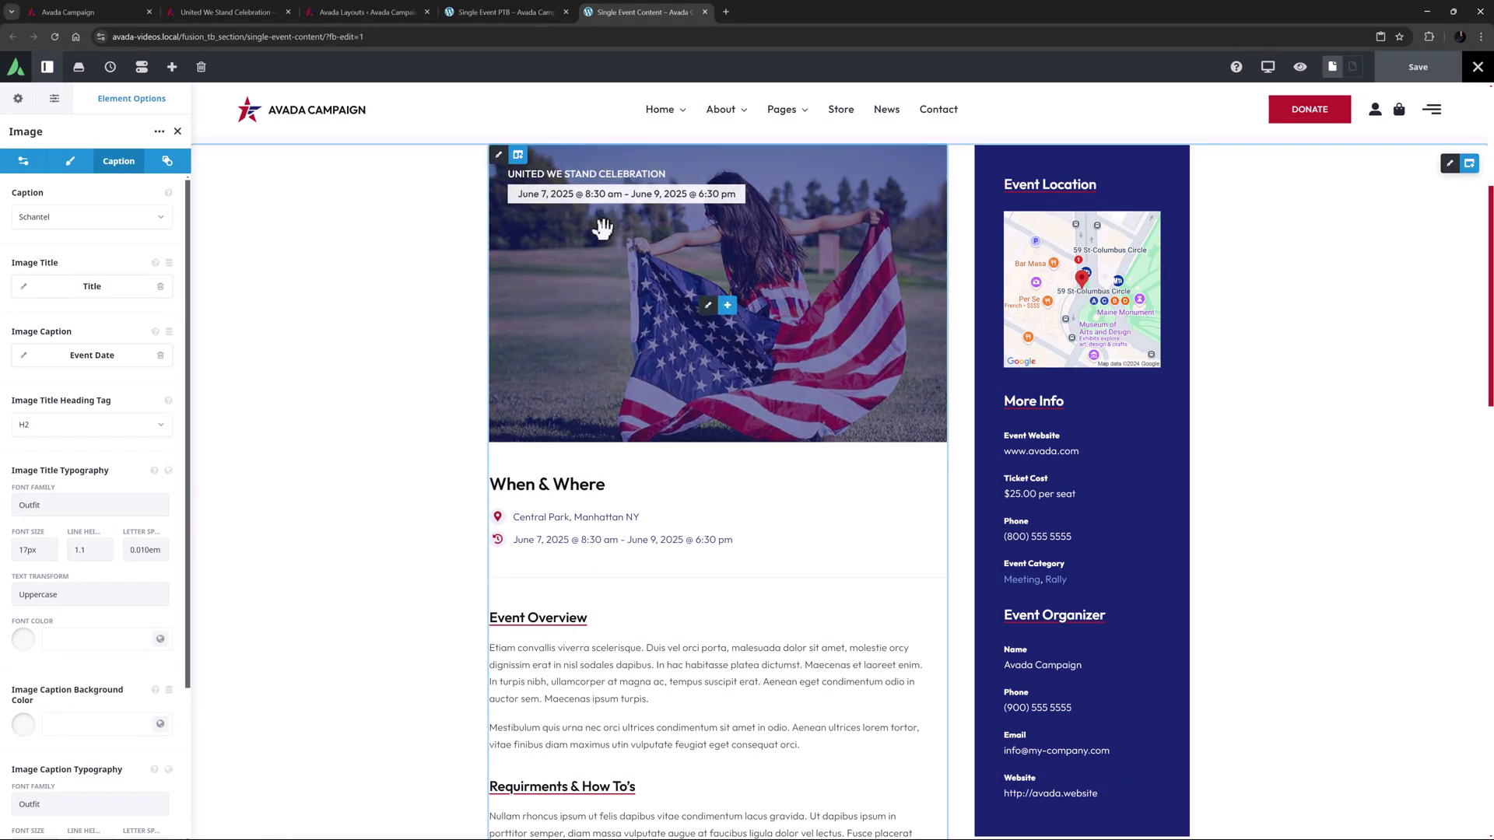
left_click(22, 360)
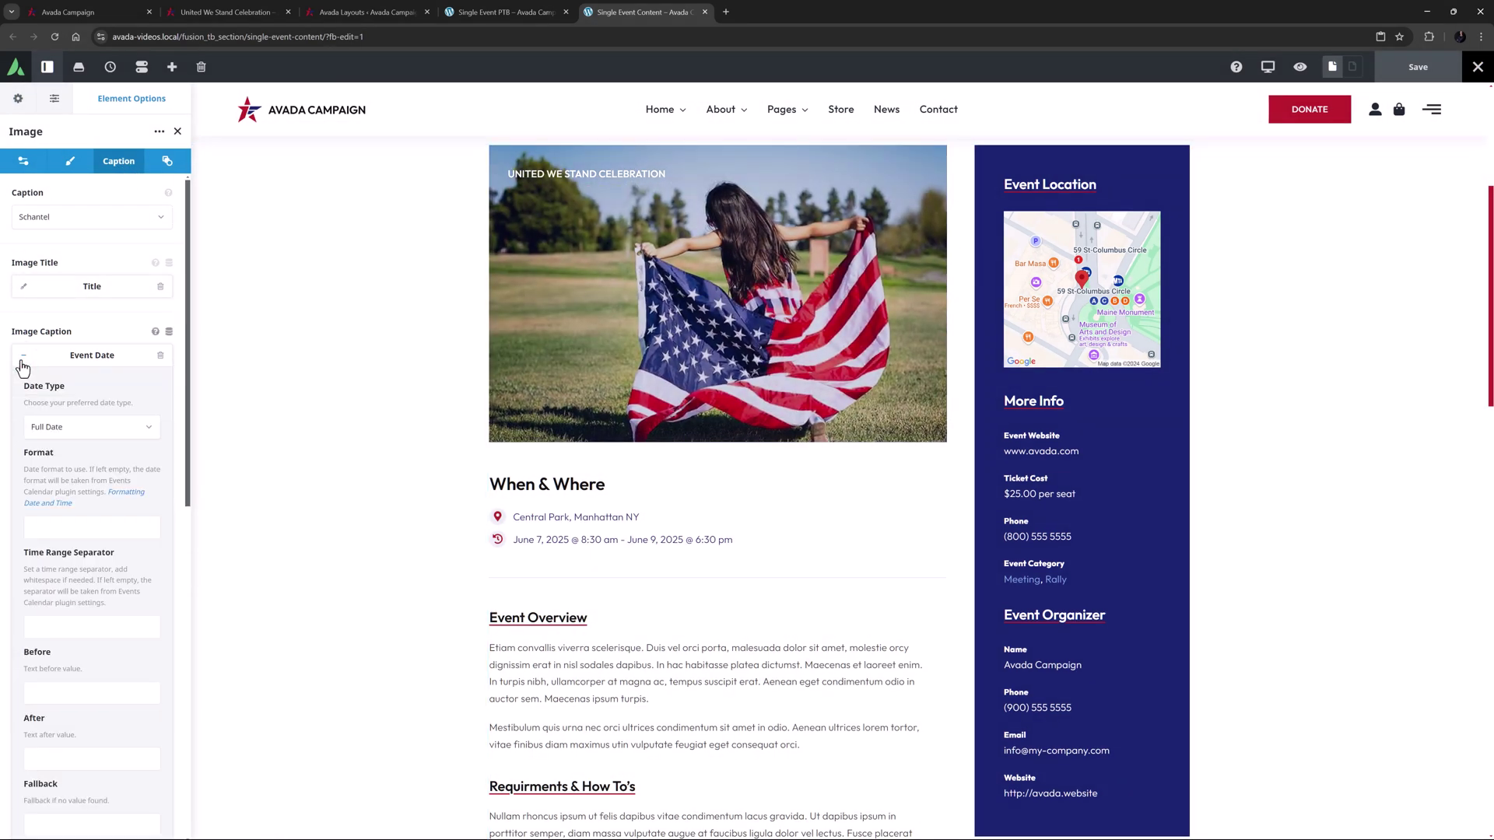
left_click(63, 429)
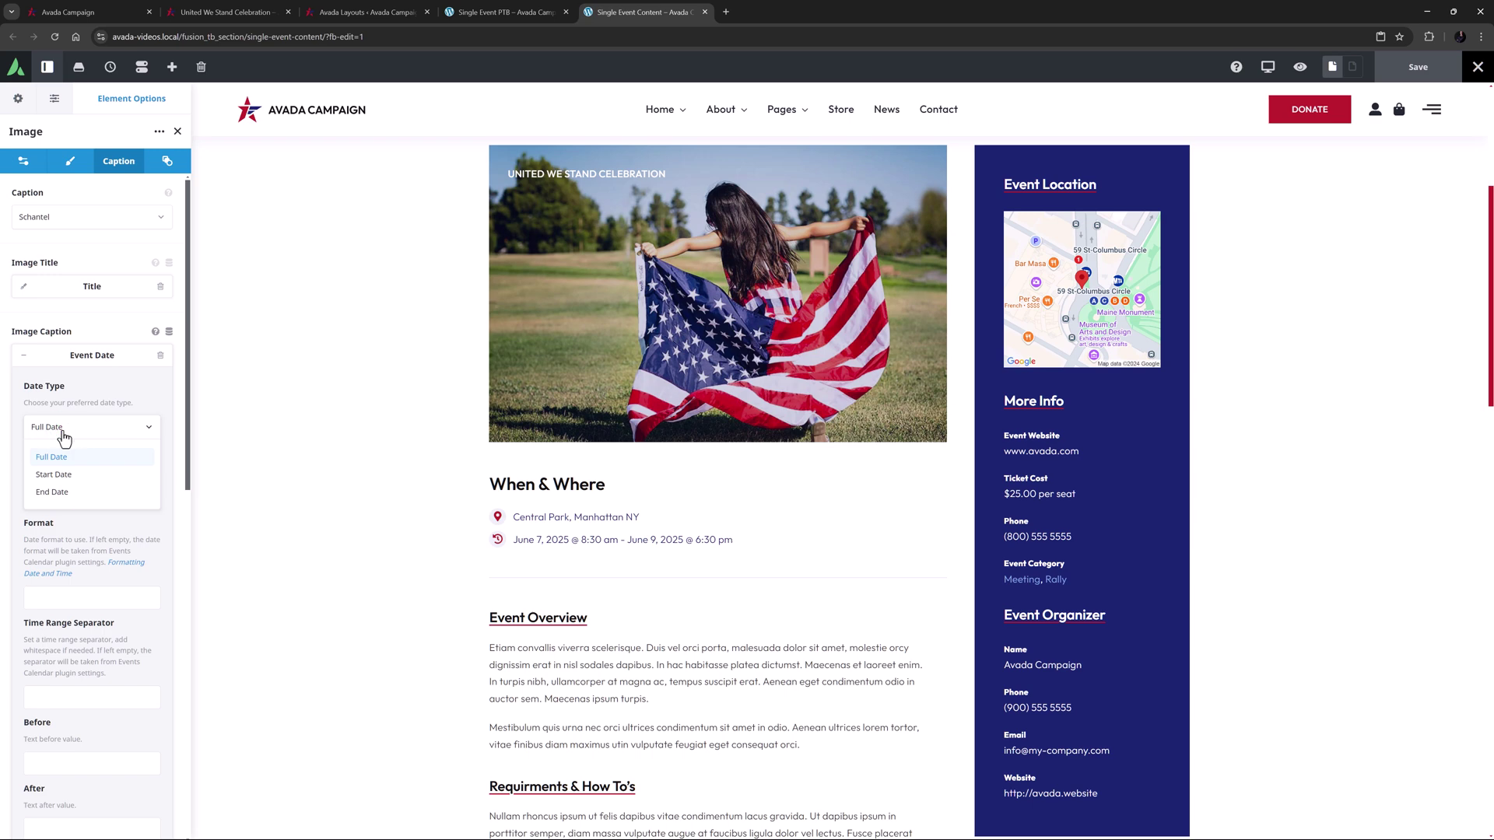
left_click(63, 433)
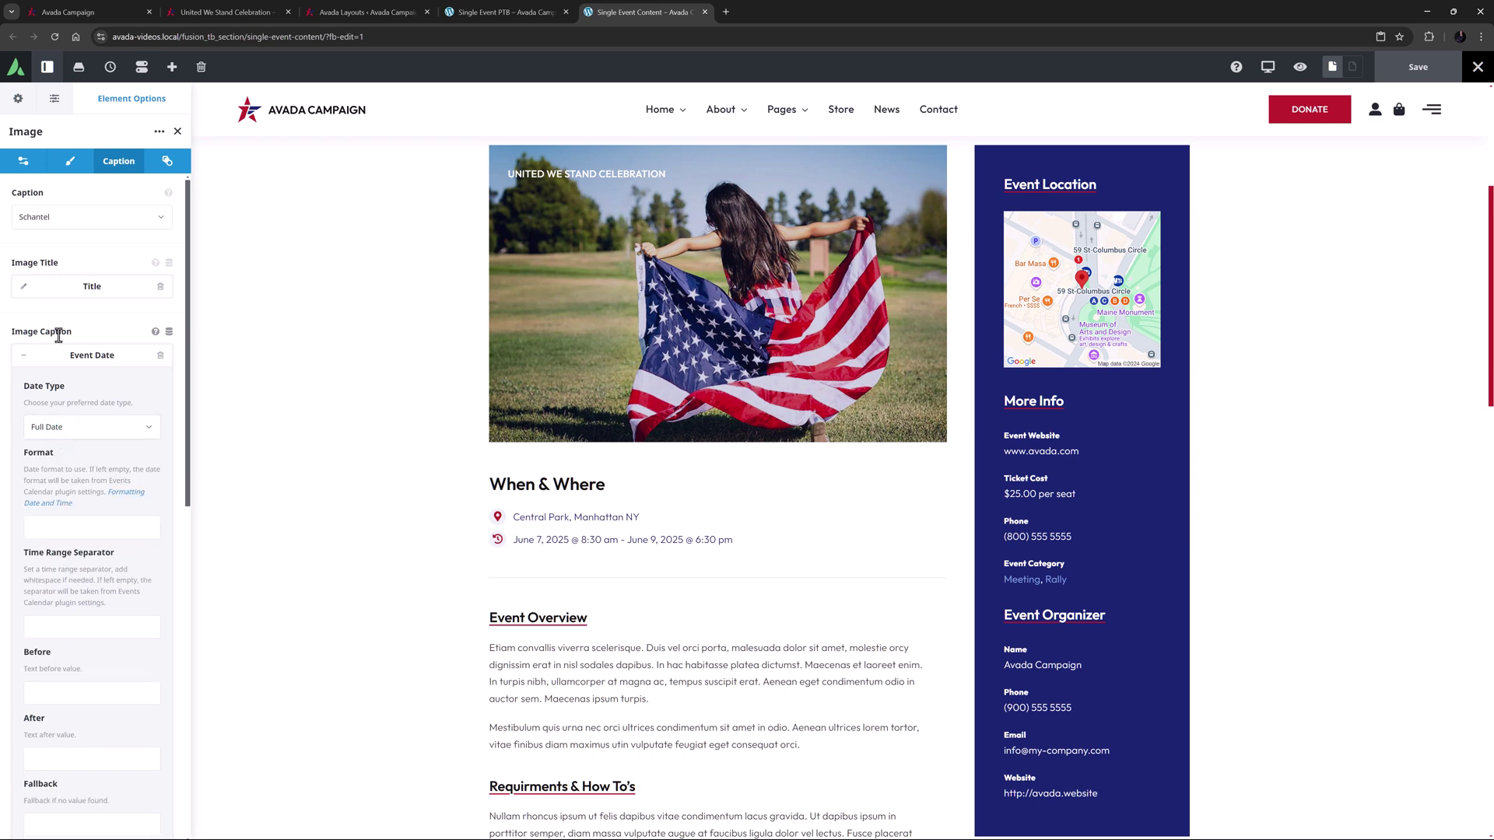
Remove and re-add Event Date as the image caption's dynamic content source
left_click(164, 355)
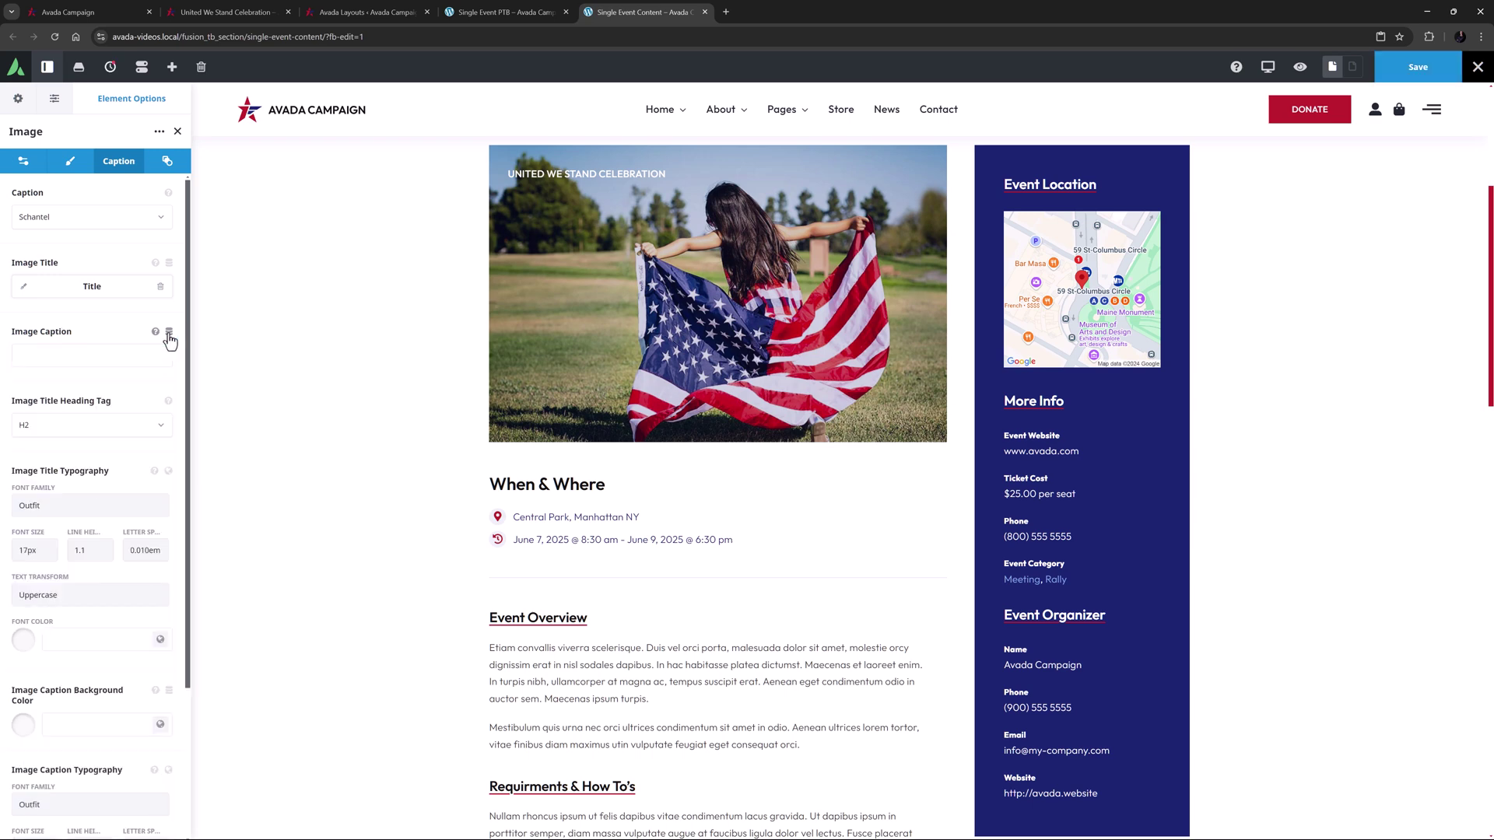
left_click(168, 332)
scroll(105, 444, "down", 5)
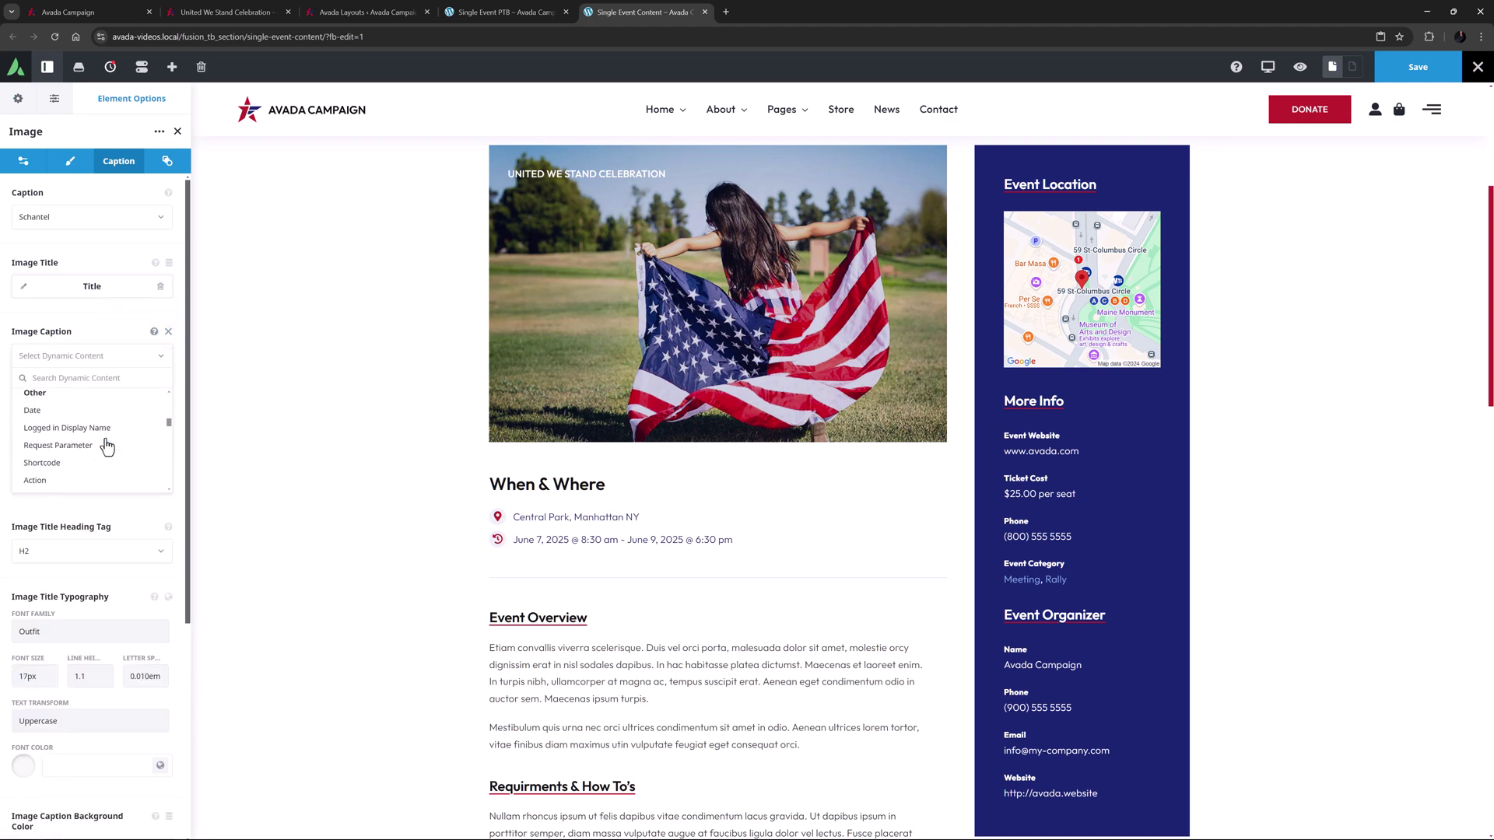
scroll(106, 444, "down", 5)
scroll(106, 445, "up", 5)
scroll(107, 445, "up", 5)
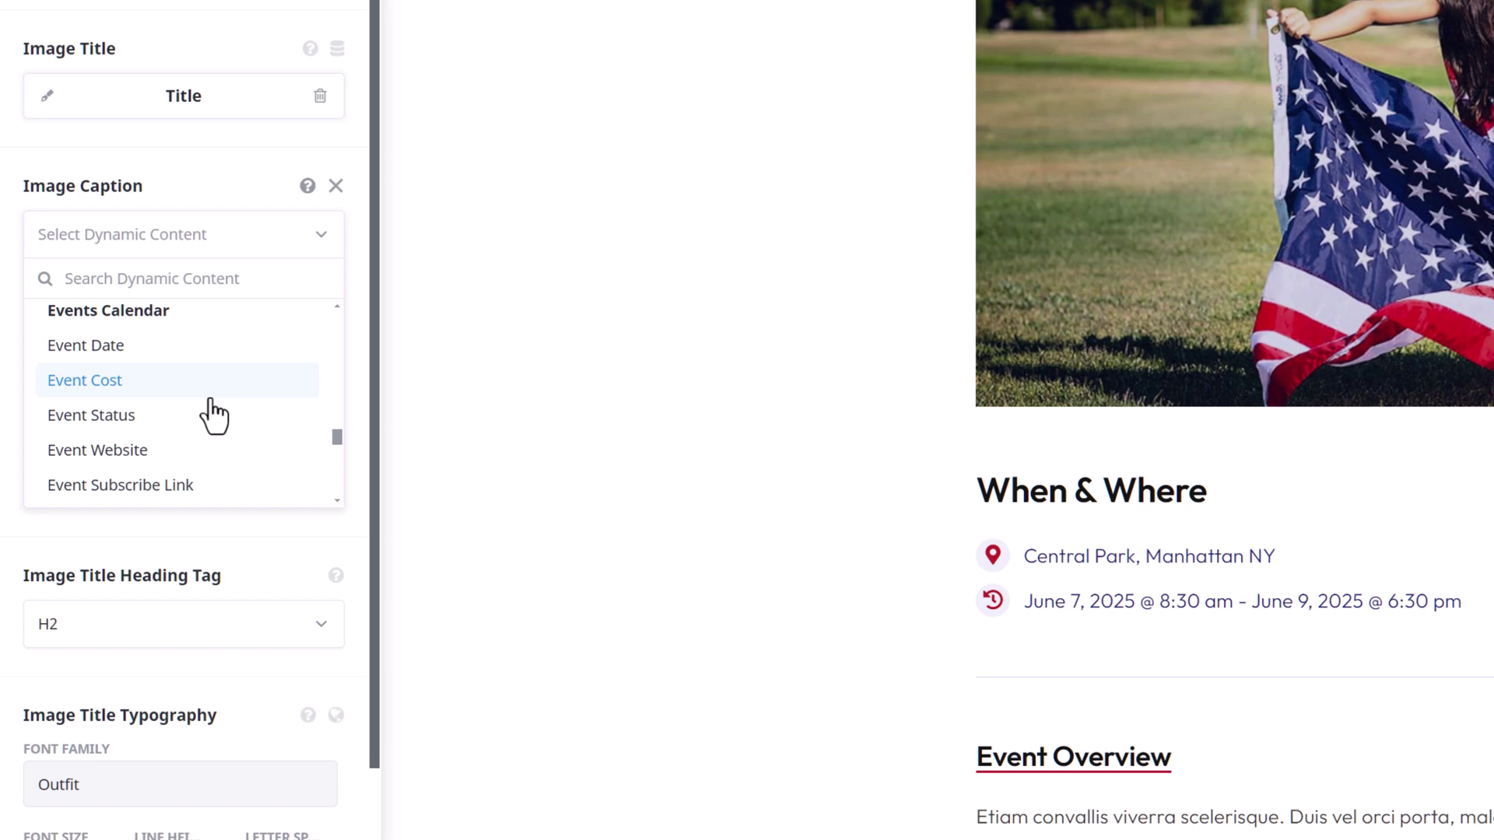
scroll(214, 410, "down", 3)
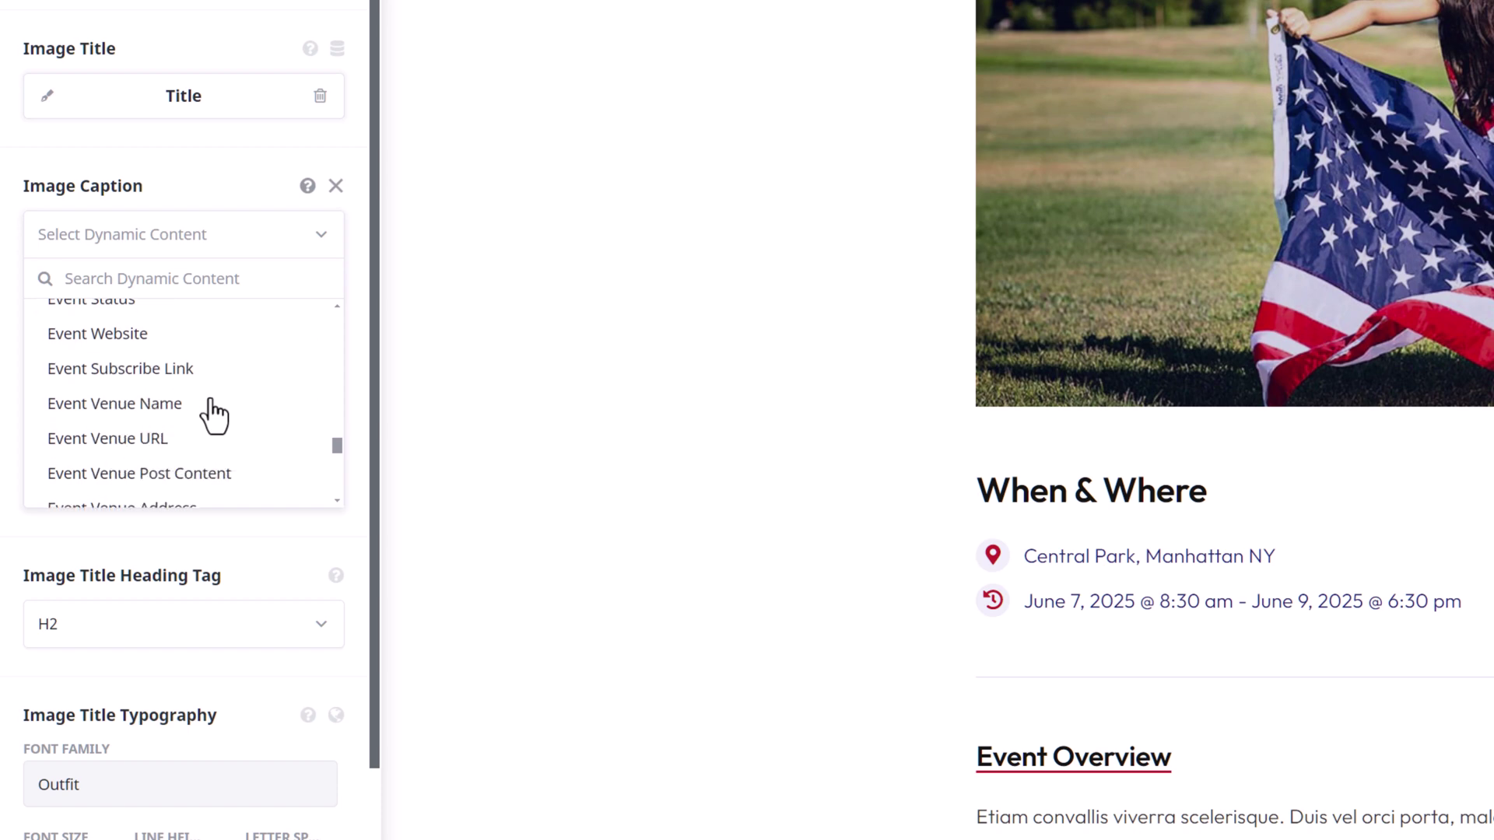
scroll(214, 411, "down", 2)
scroll(214, 411, "down", 3)
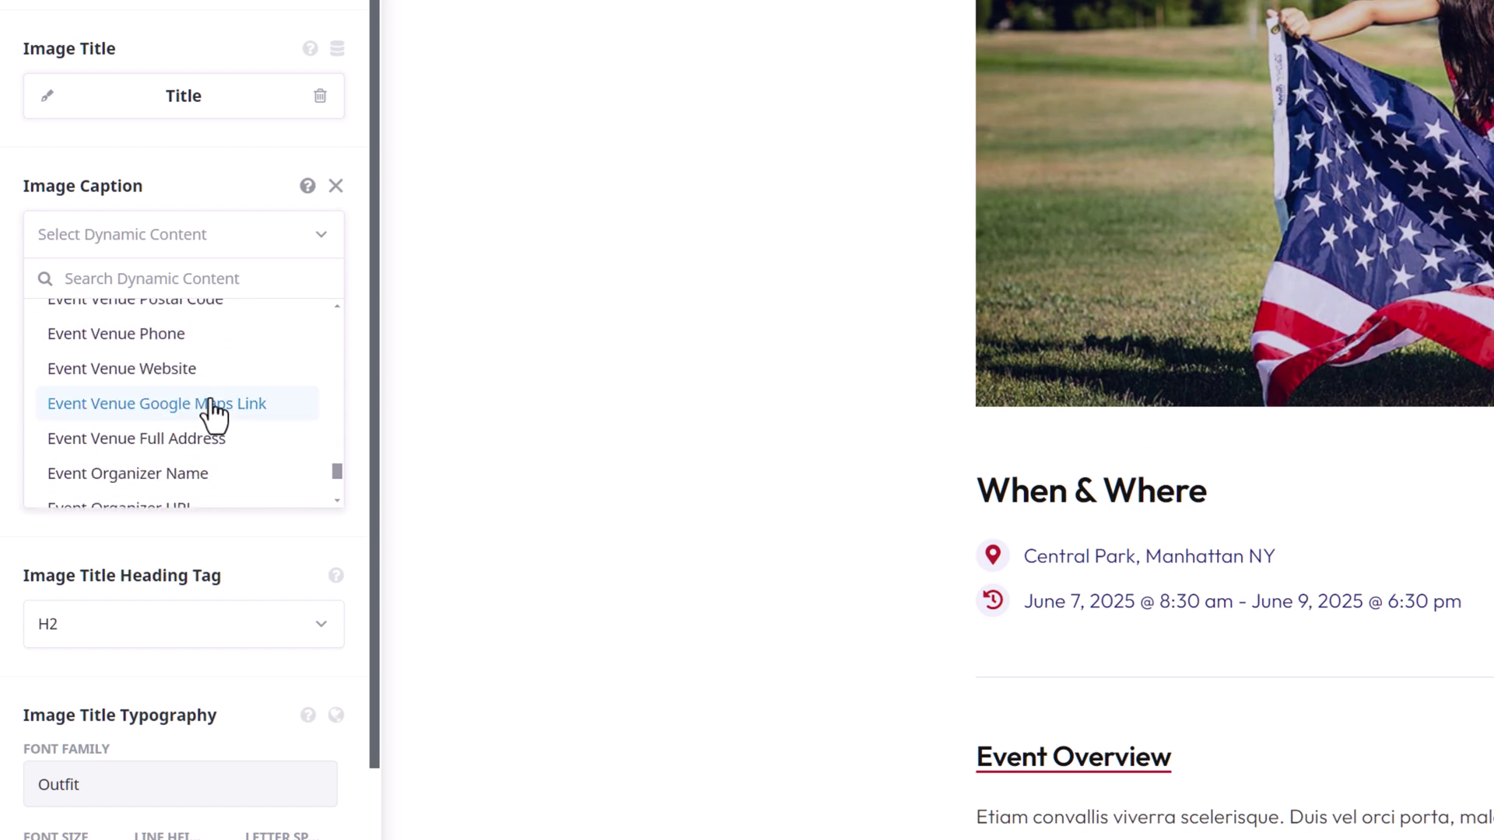
scroll(213, 411, "down", 3)
scroll(214, 412, "down", 2)
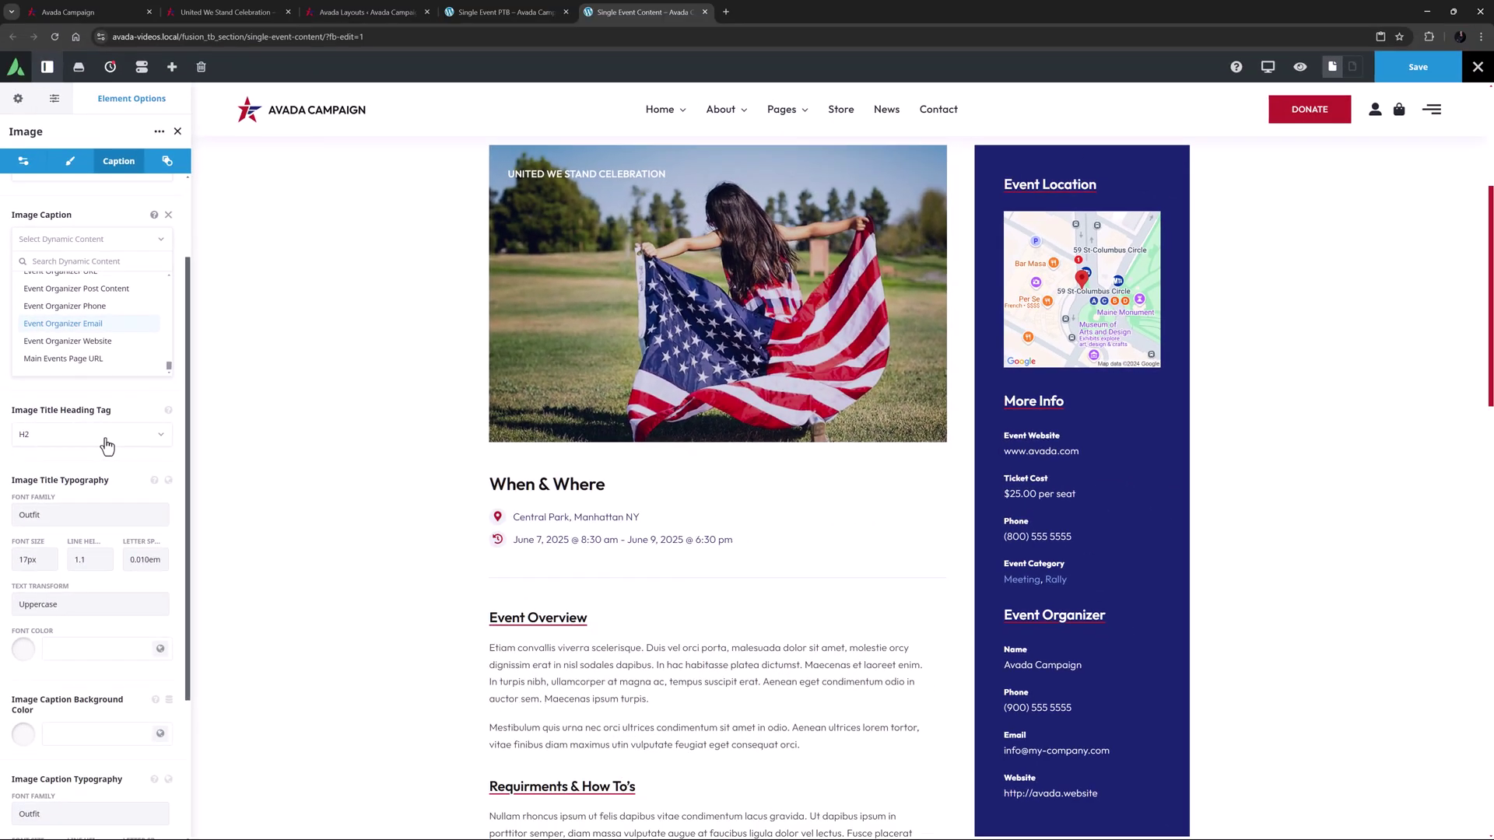
scroll(109, 351, "up", 2)
scroll(110, 350, "up", 2)
scroll(111, 351, "up", 2)
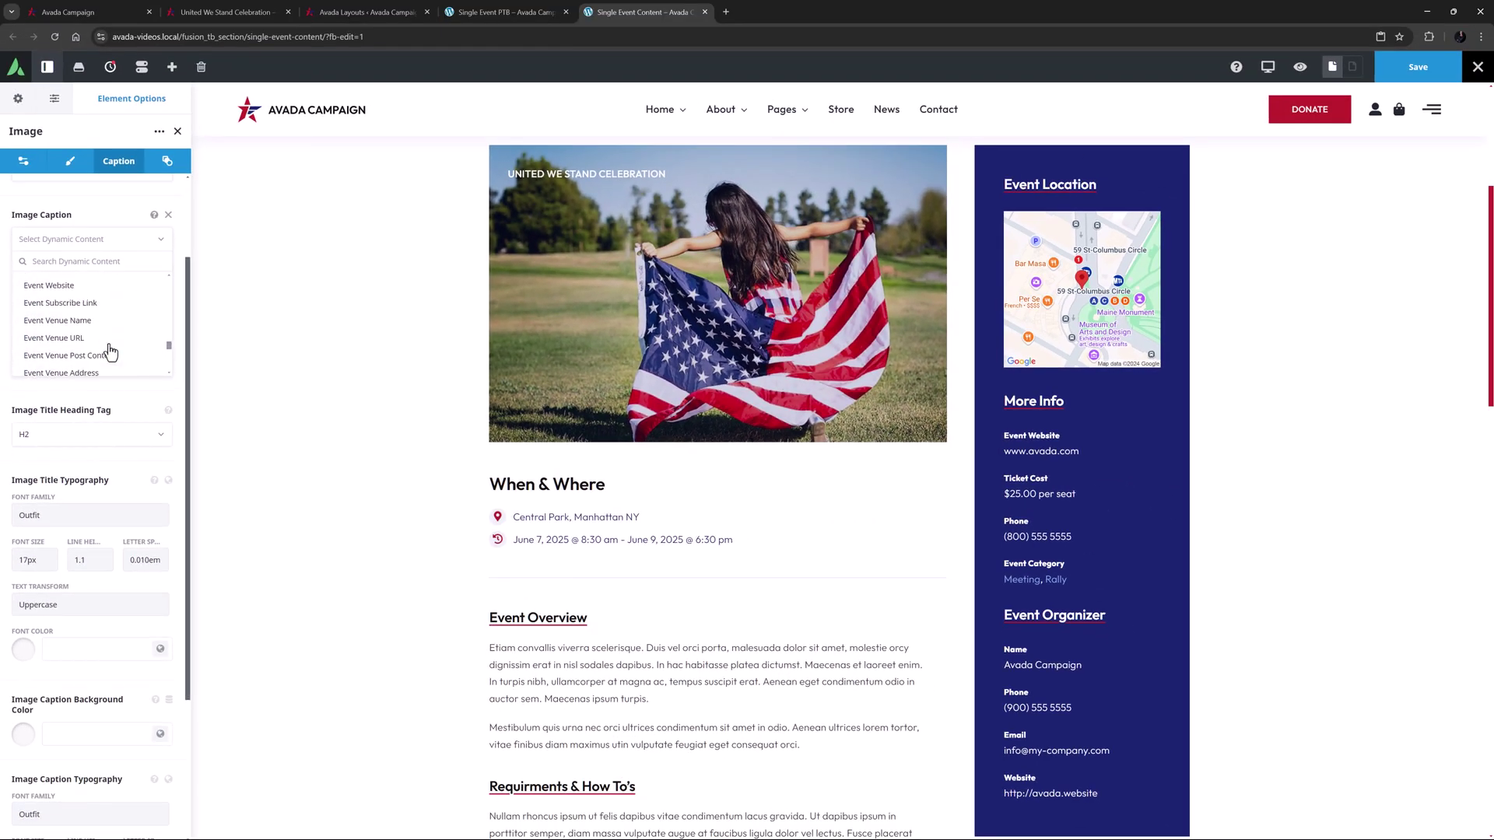
scroll(110, 350, "up", 2)
scroll(110, 348, "up", 2)
left_click(100, 365)
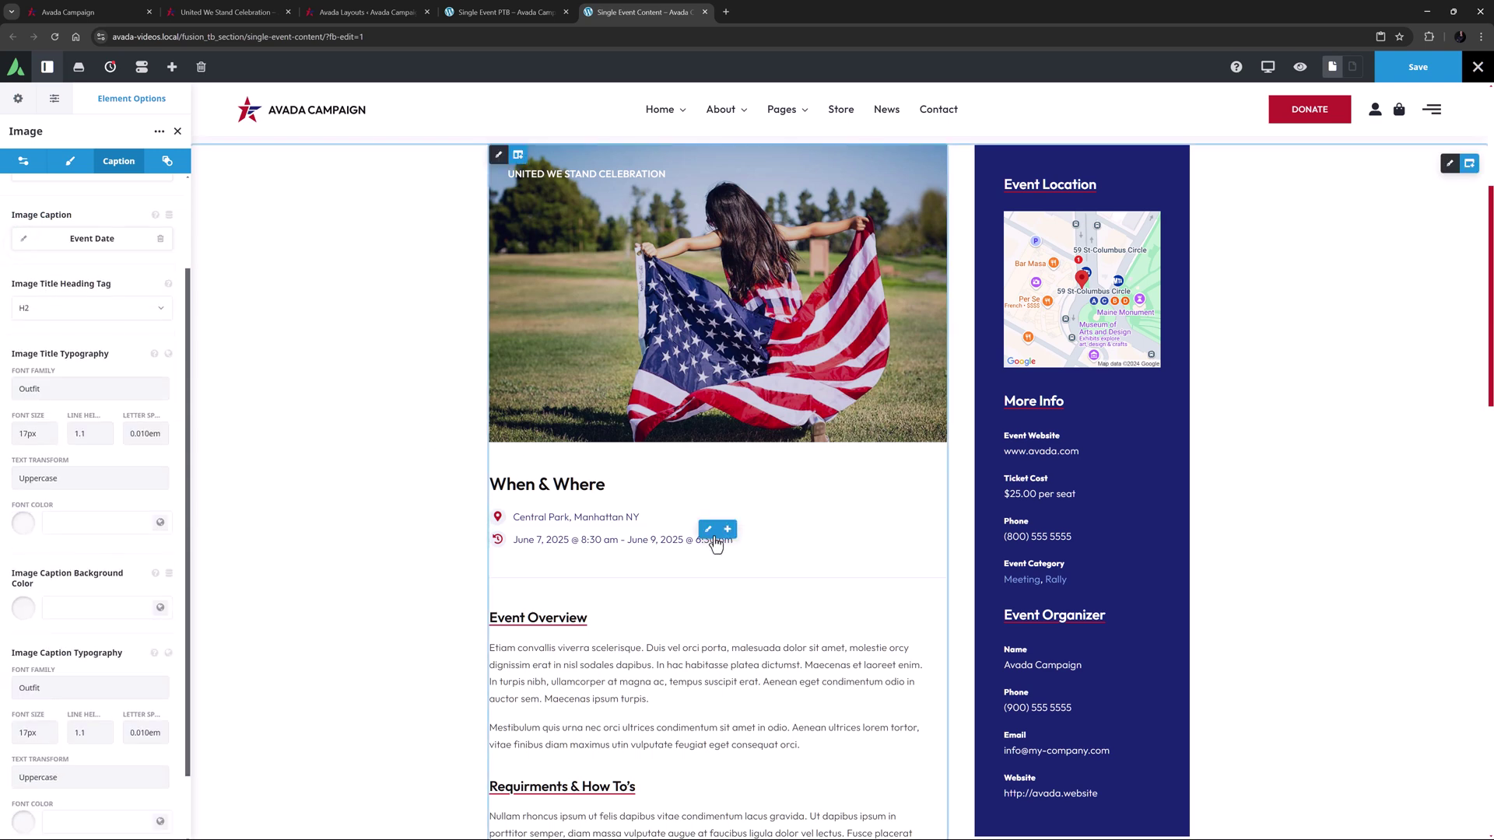
Inspect the first checklist item, which pulls Event Venue Name
left_click(706, 534)
left_click(129, 326)
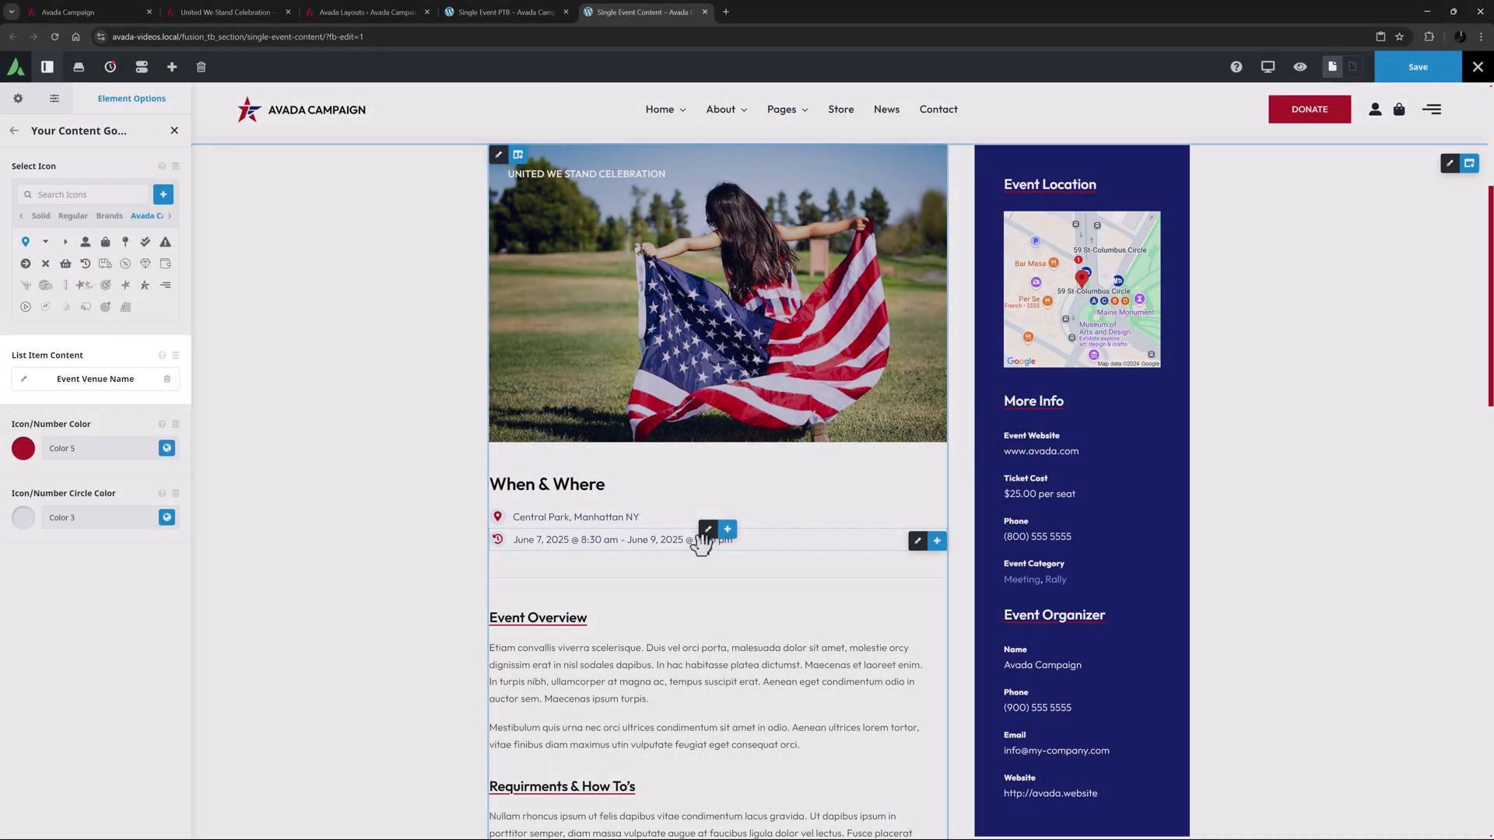
Check the second checklist item pulls Event Date and the Content element shows Full Content
left_click(707, 535)
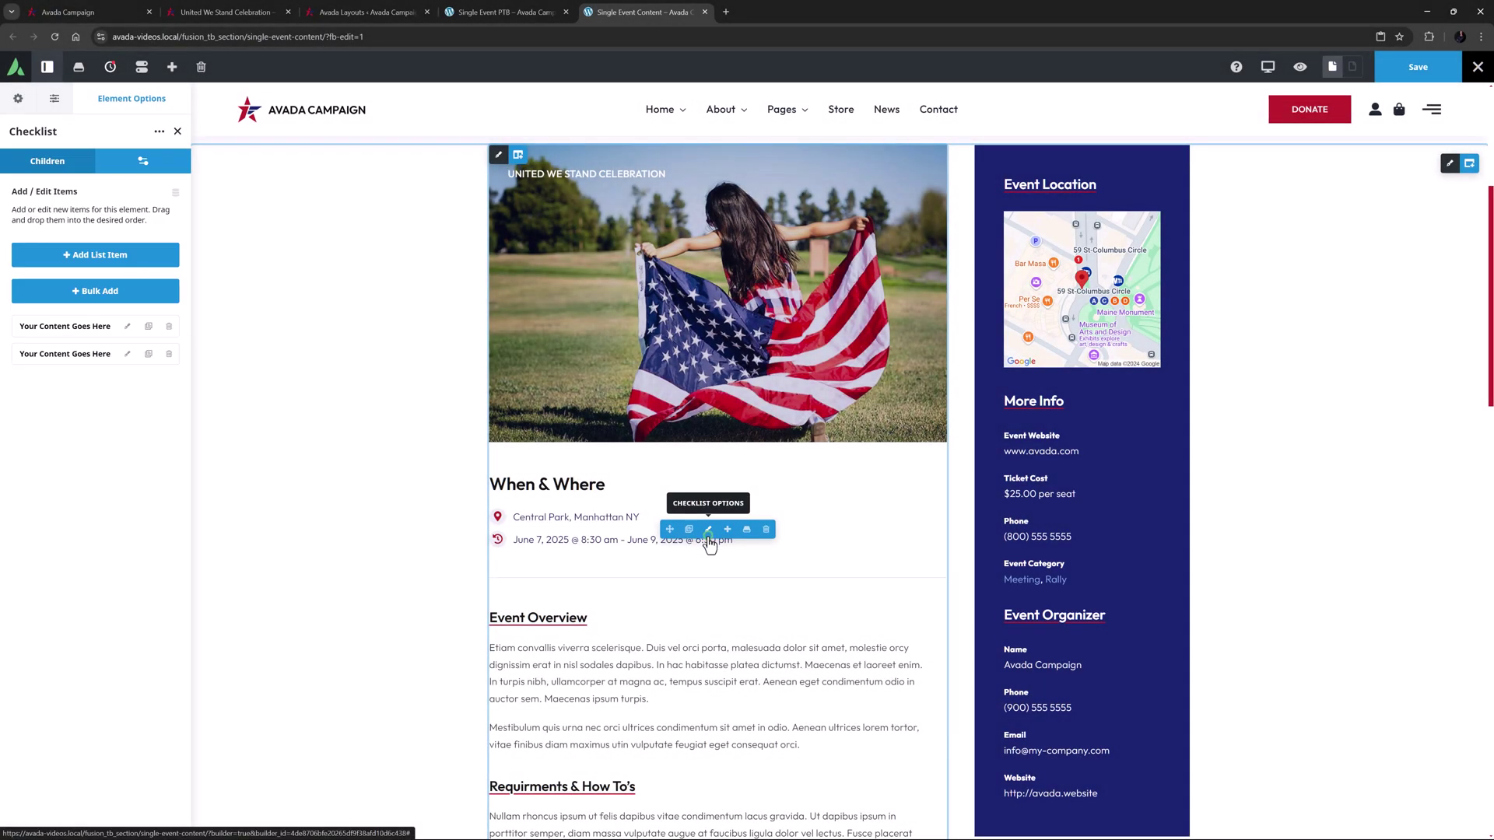
left_click(128, 354)
scroll(379, 531, "down", 2)
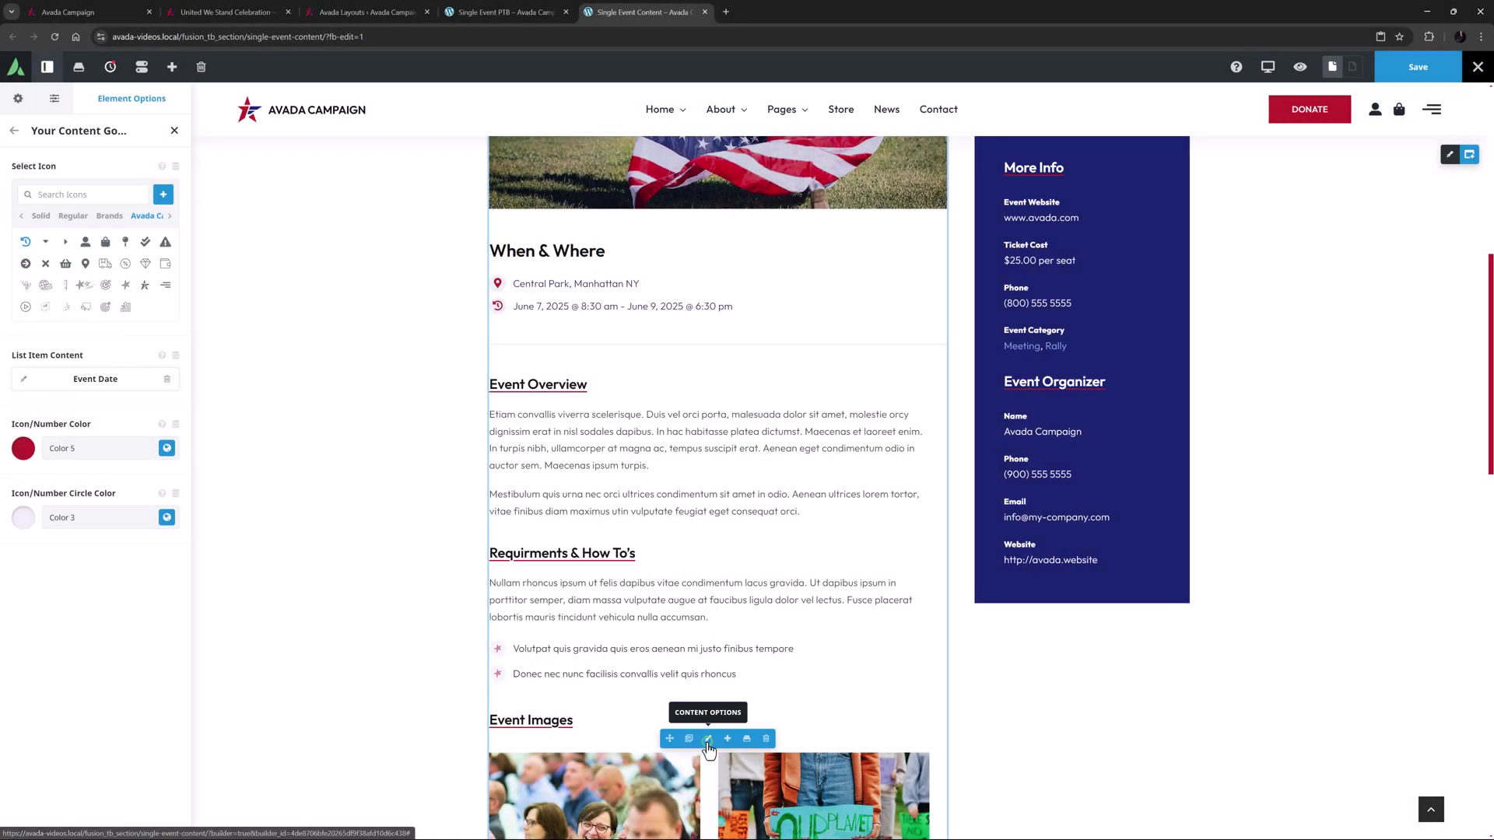
left_click(707, 740)
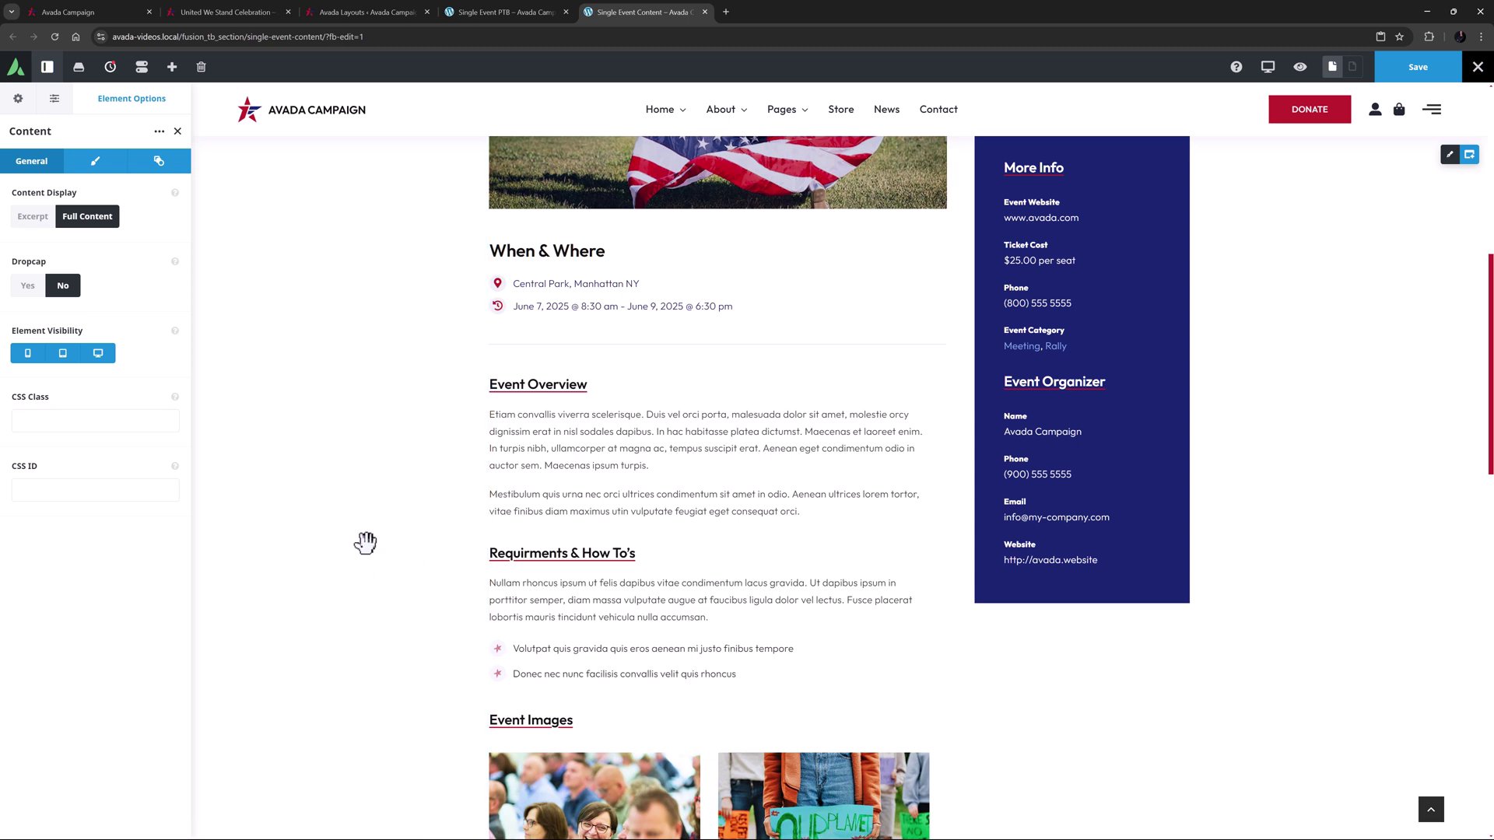
Expand the sidebar 1/3 column and confirm the Google Map uses Event Venue Full Address
left_click(179, 131)
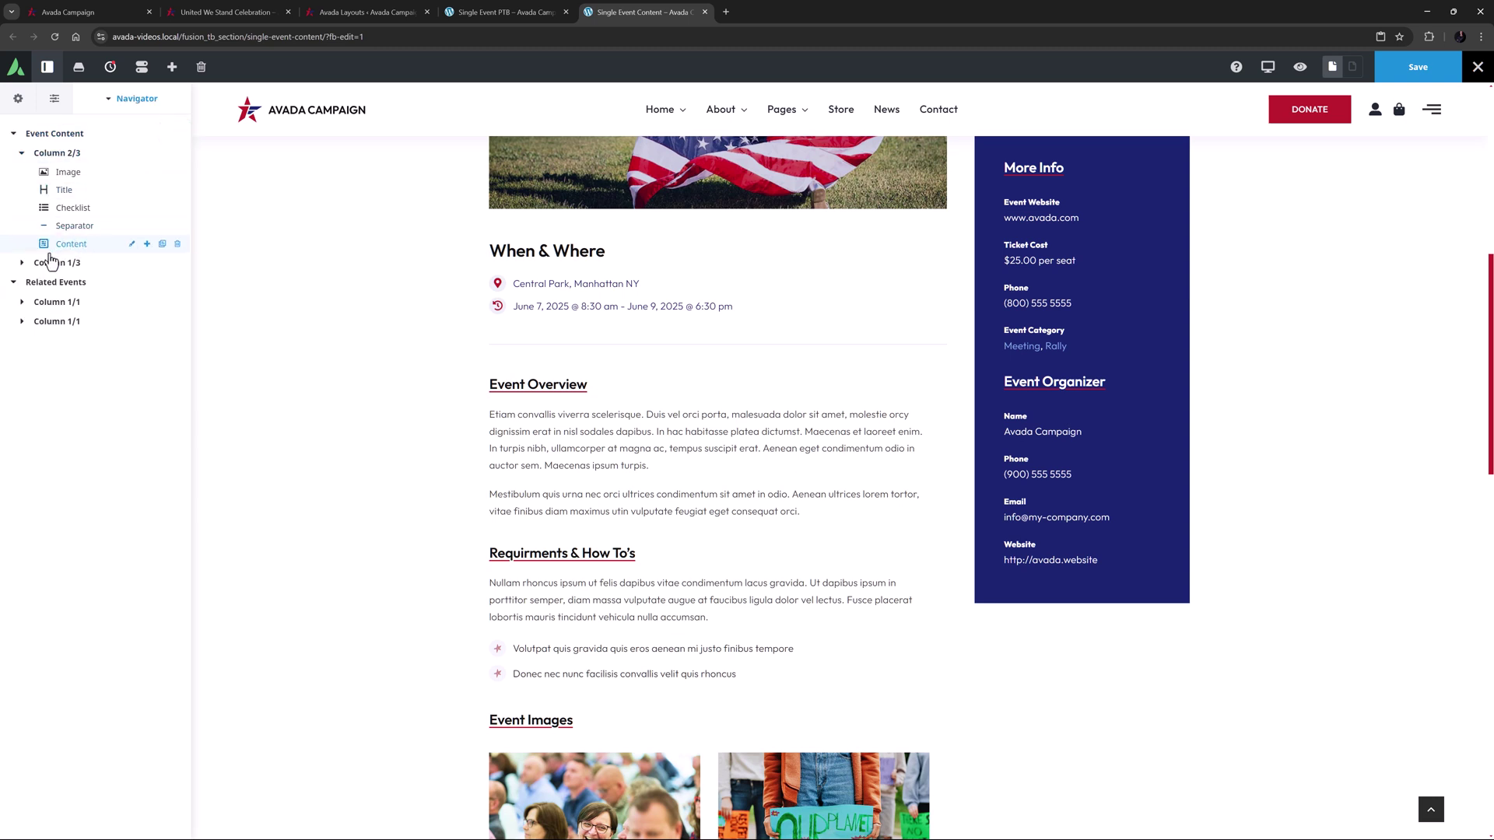
left_click(23, 263)
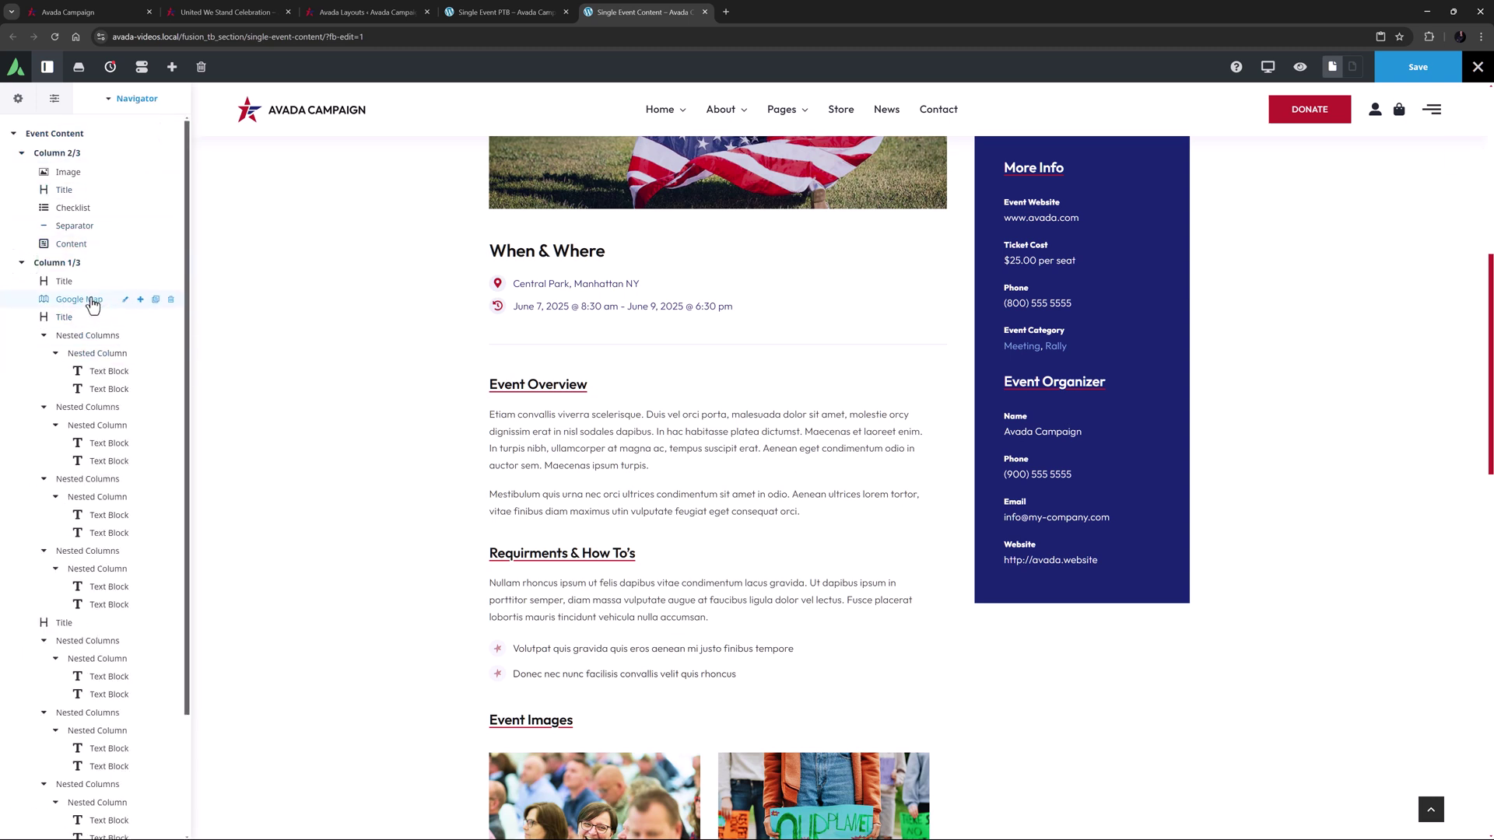
left_click(125, 299)
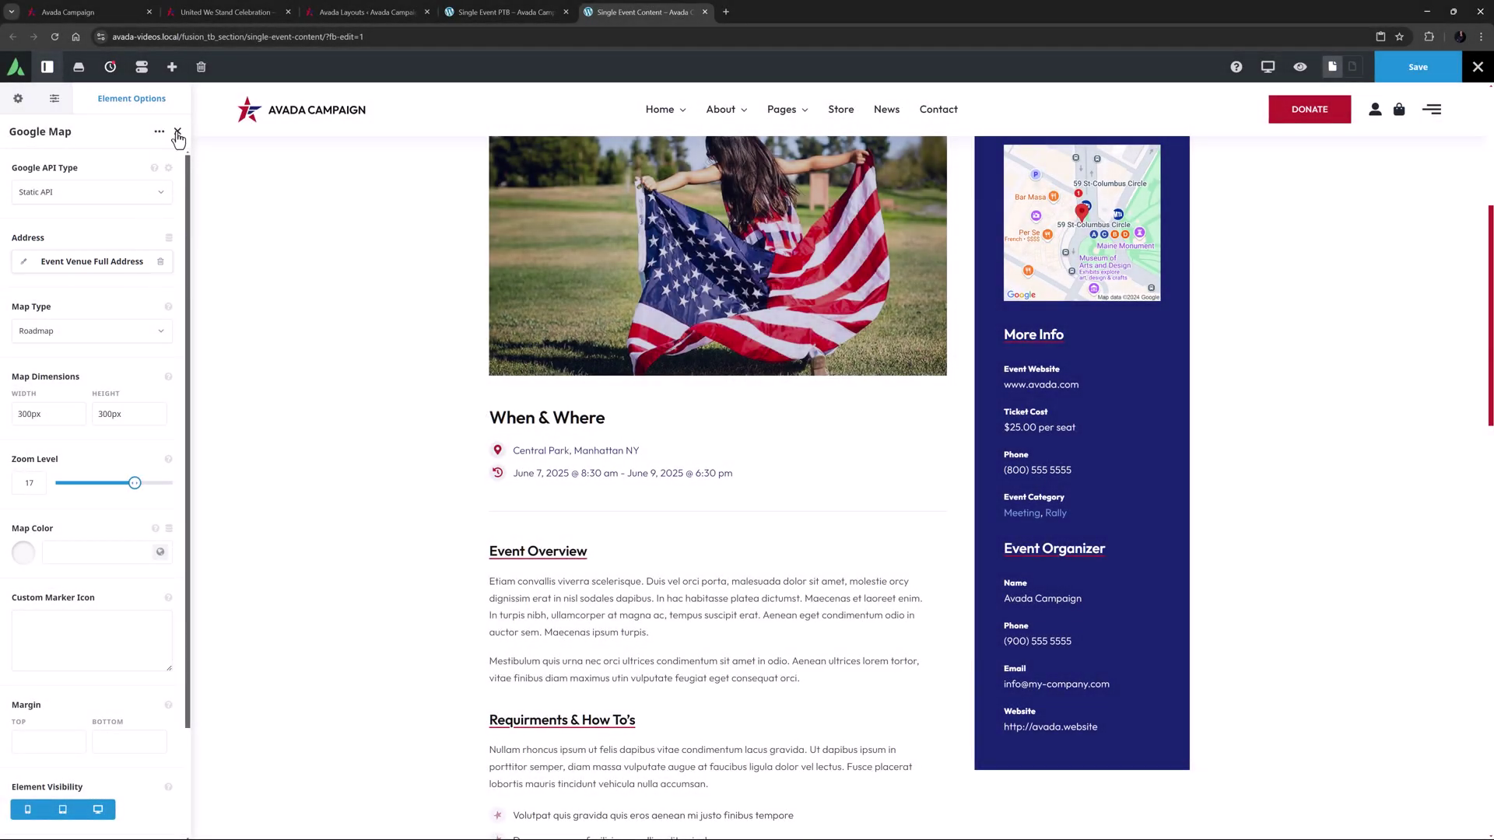
left_click(178, 132)
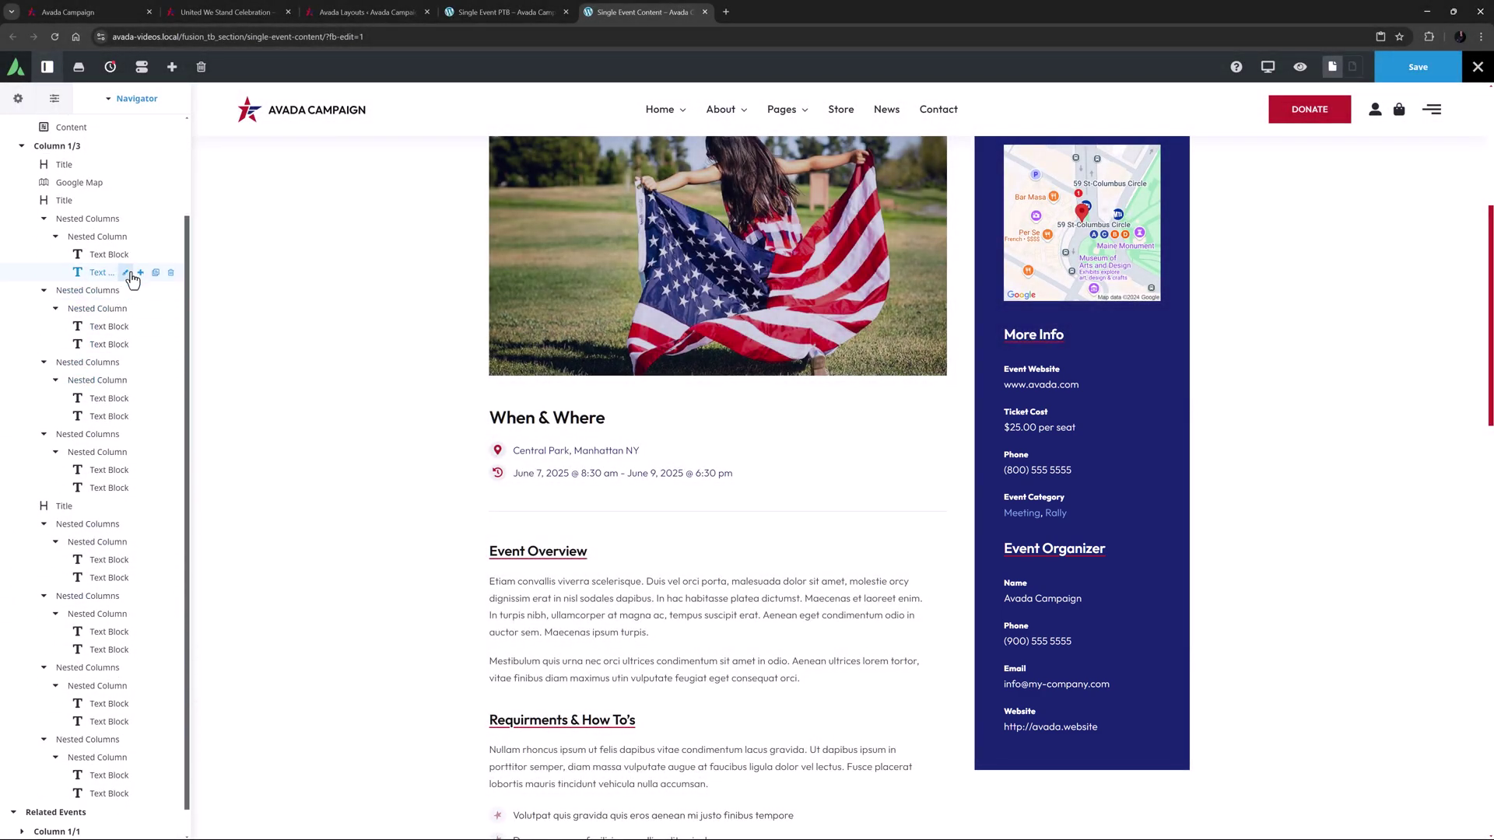
left_click(128, 278)
left_click(177, 131)
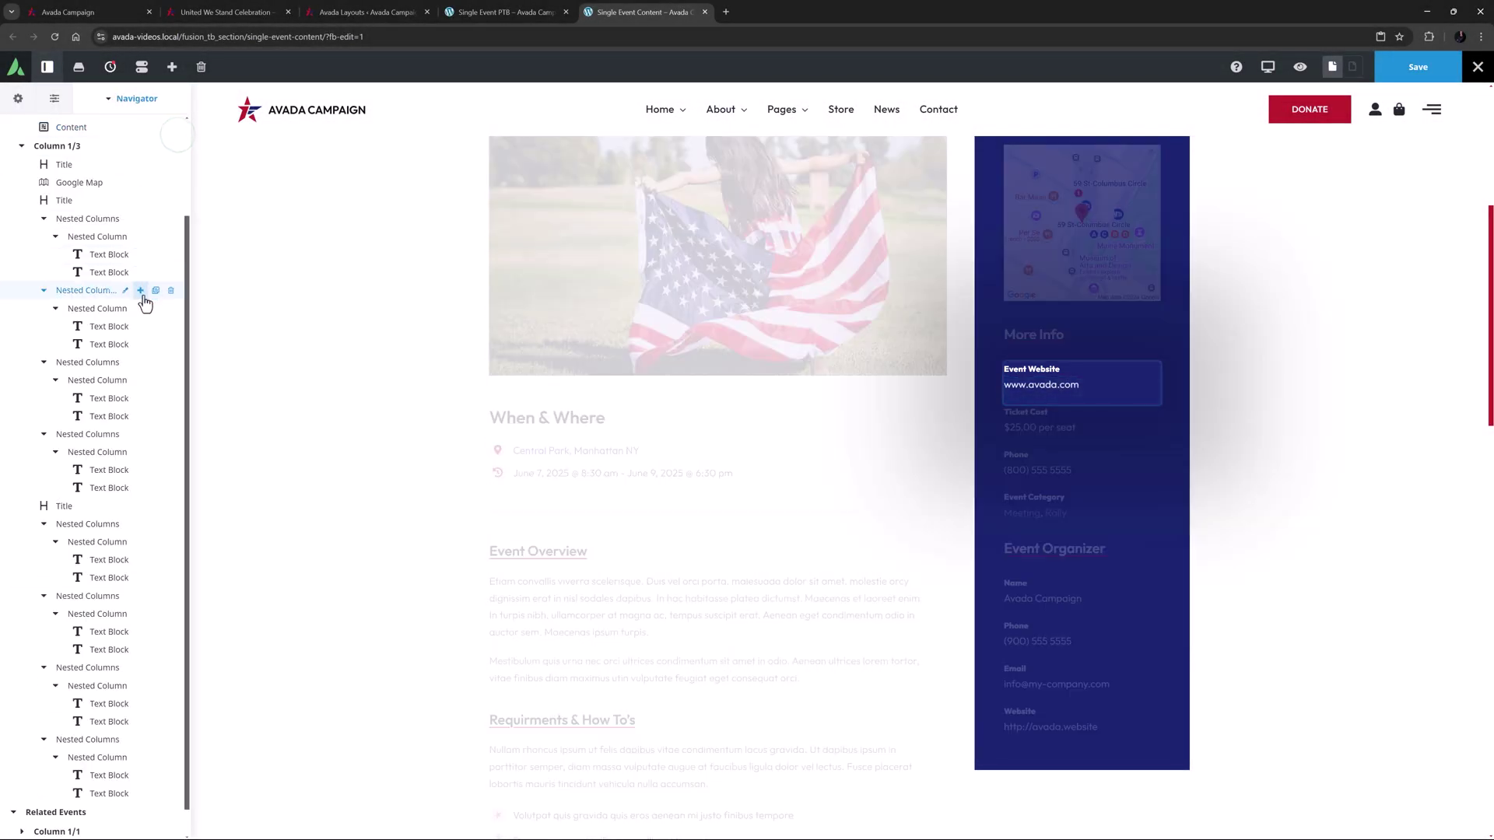
left_click(140, 345)
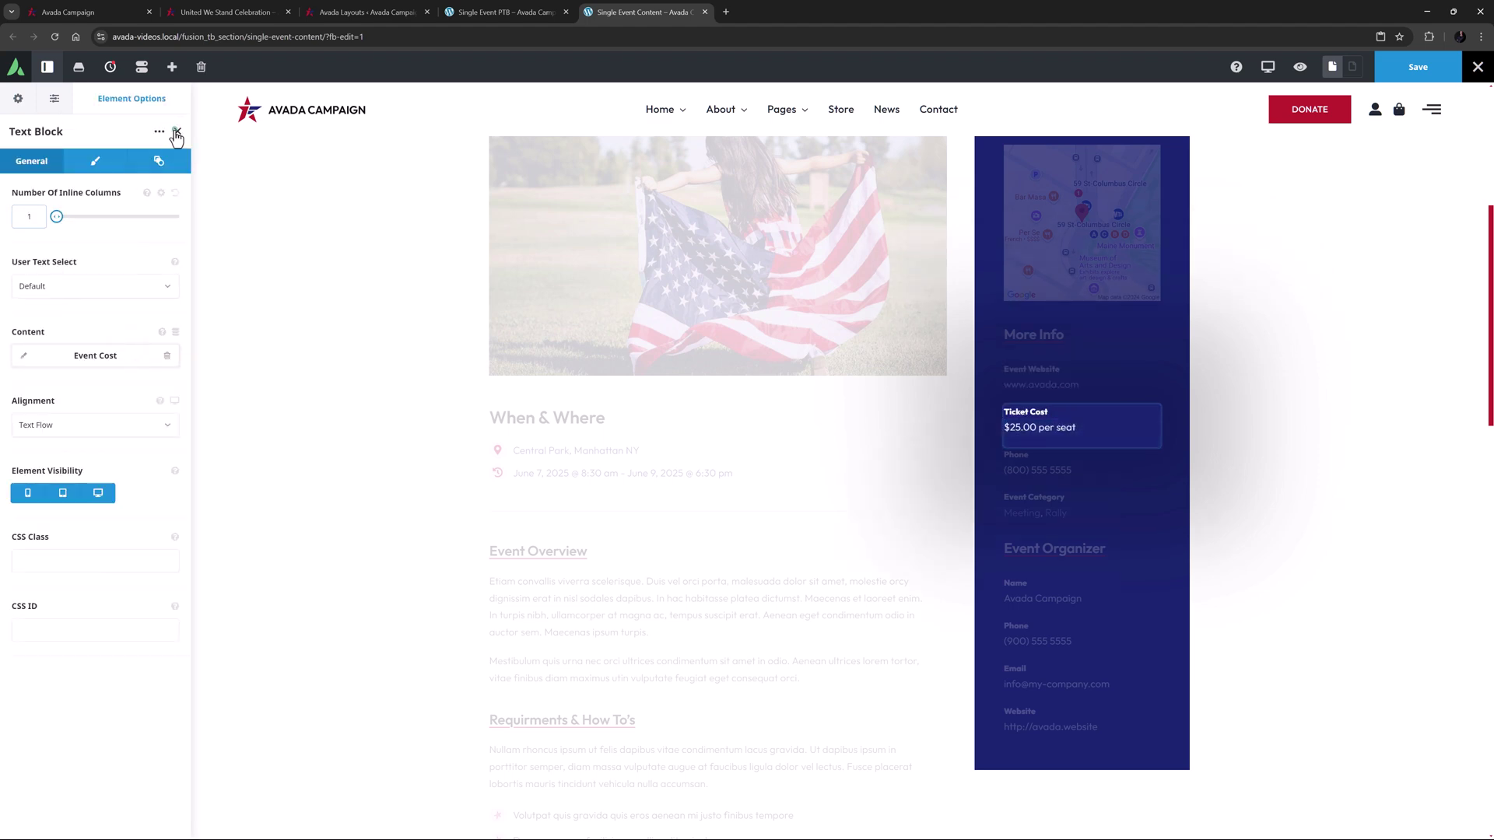
left_click(177, 131)
left_click(126, 417)
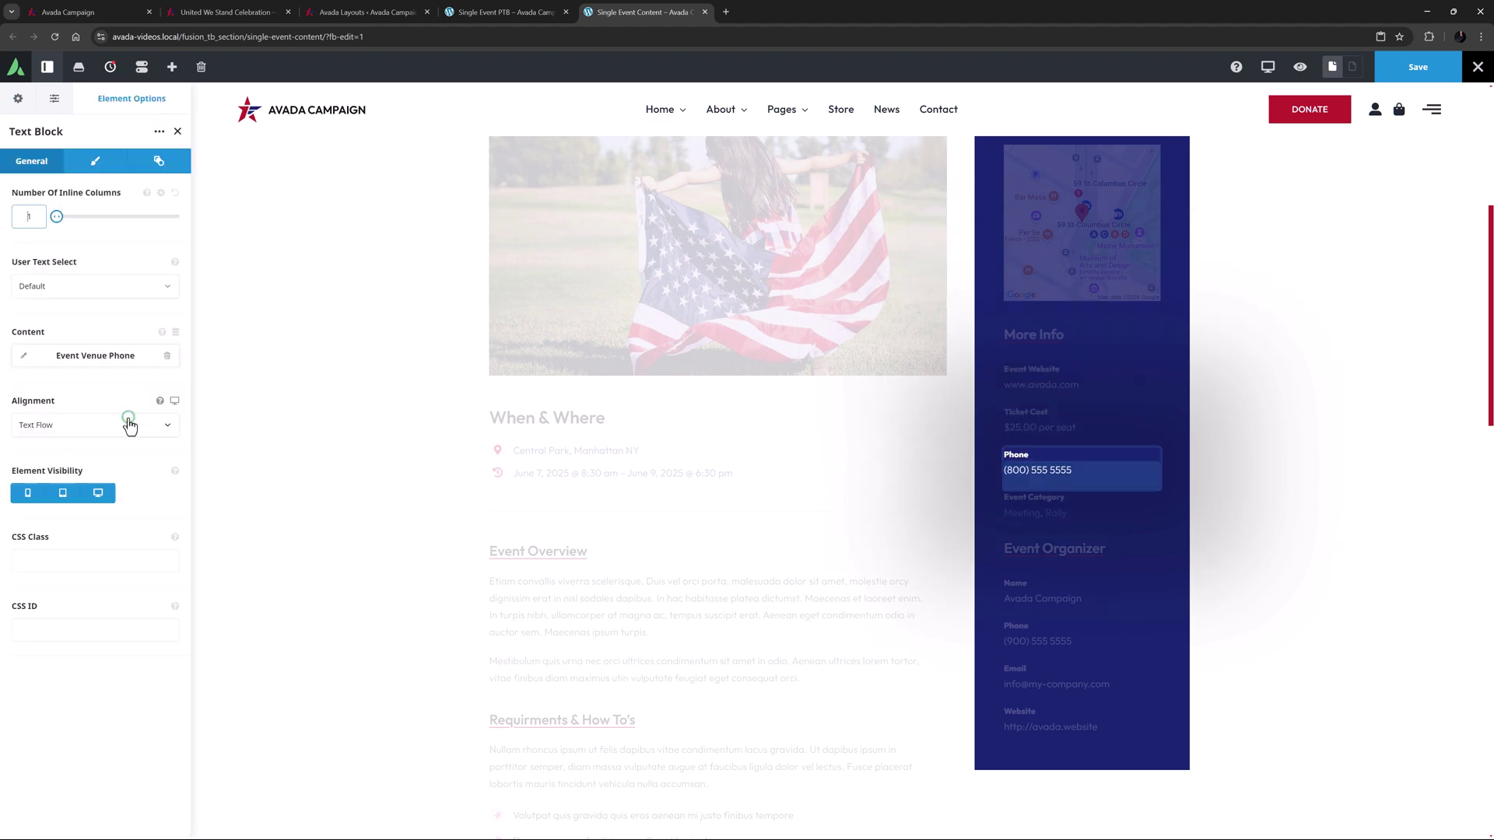
left_click(177, 132)
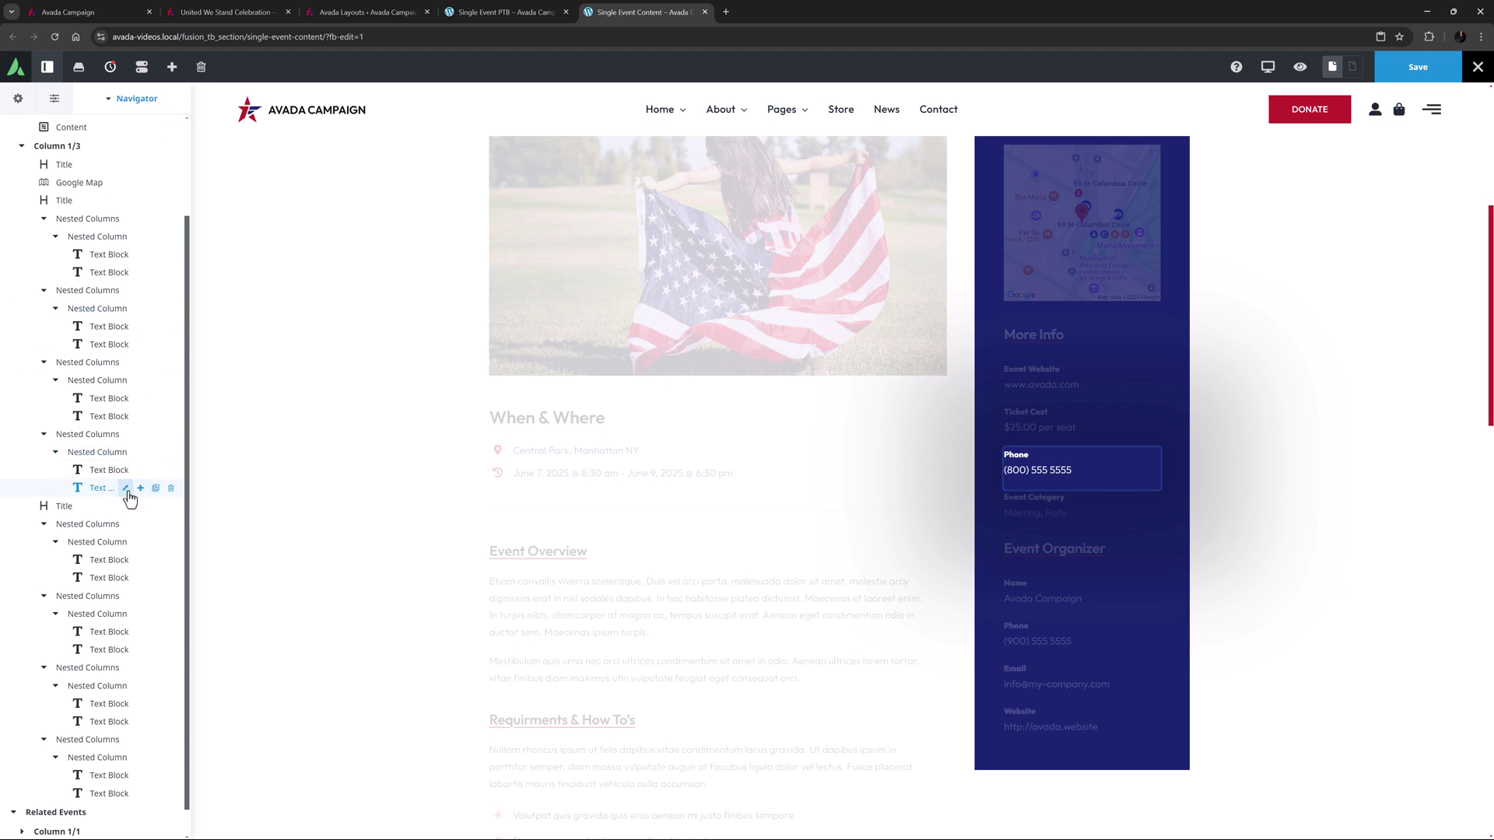
left_click(126, 487)
left_click(24, 357)
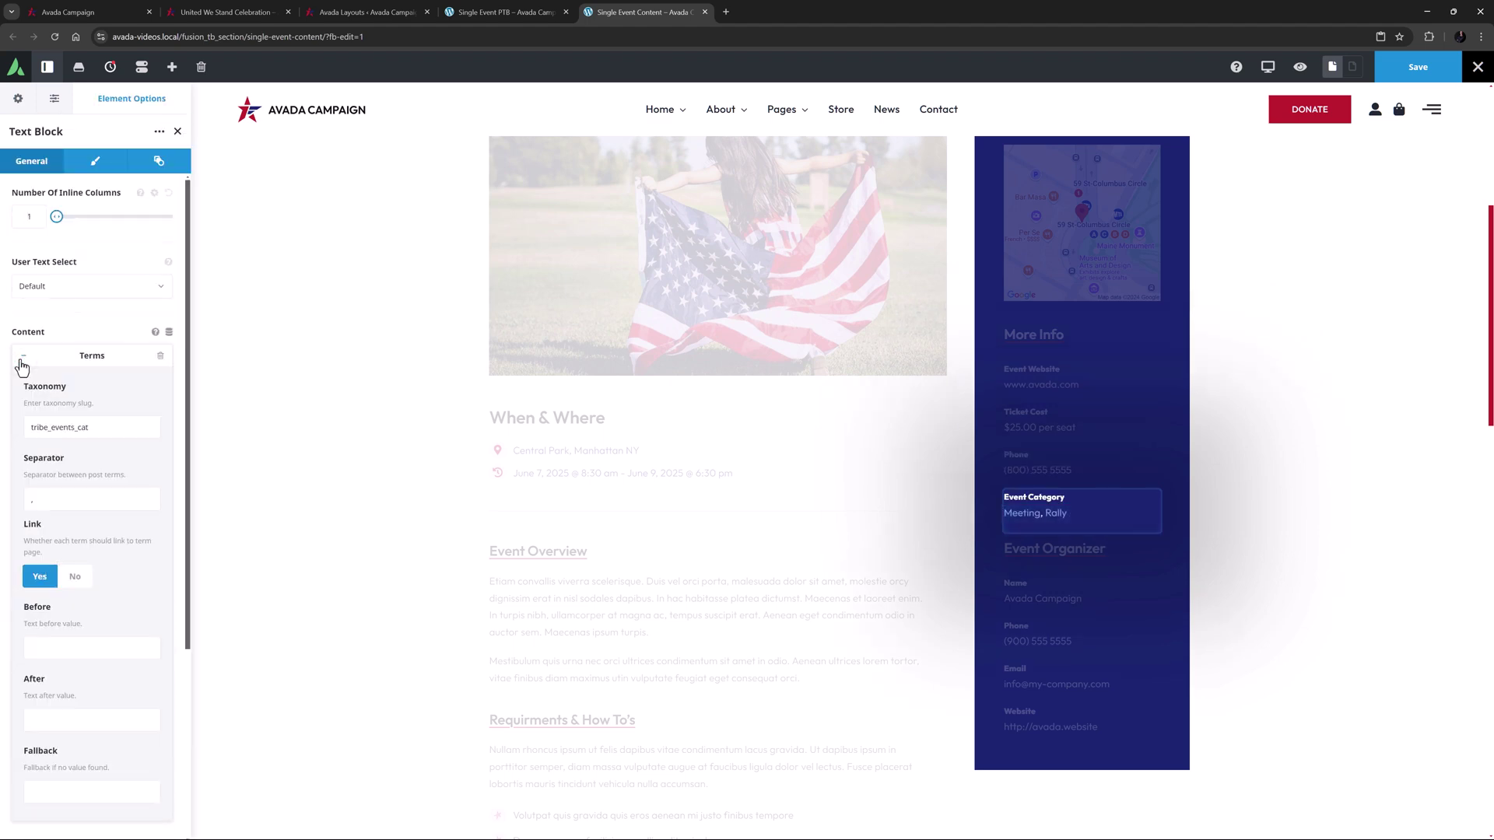
left_click(21, 366)
left_click(176, 131)
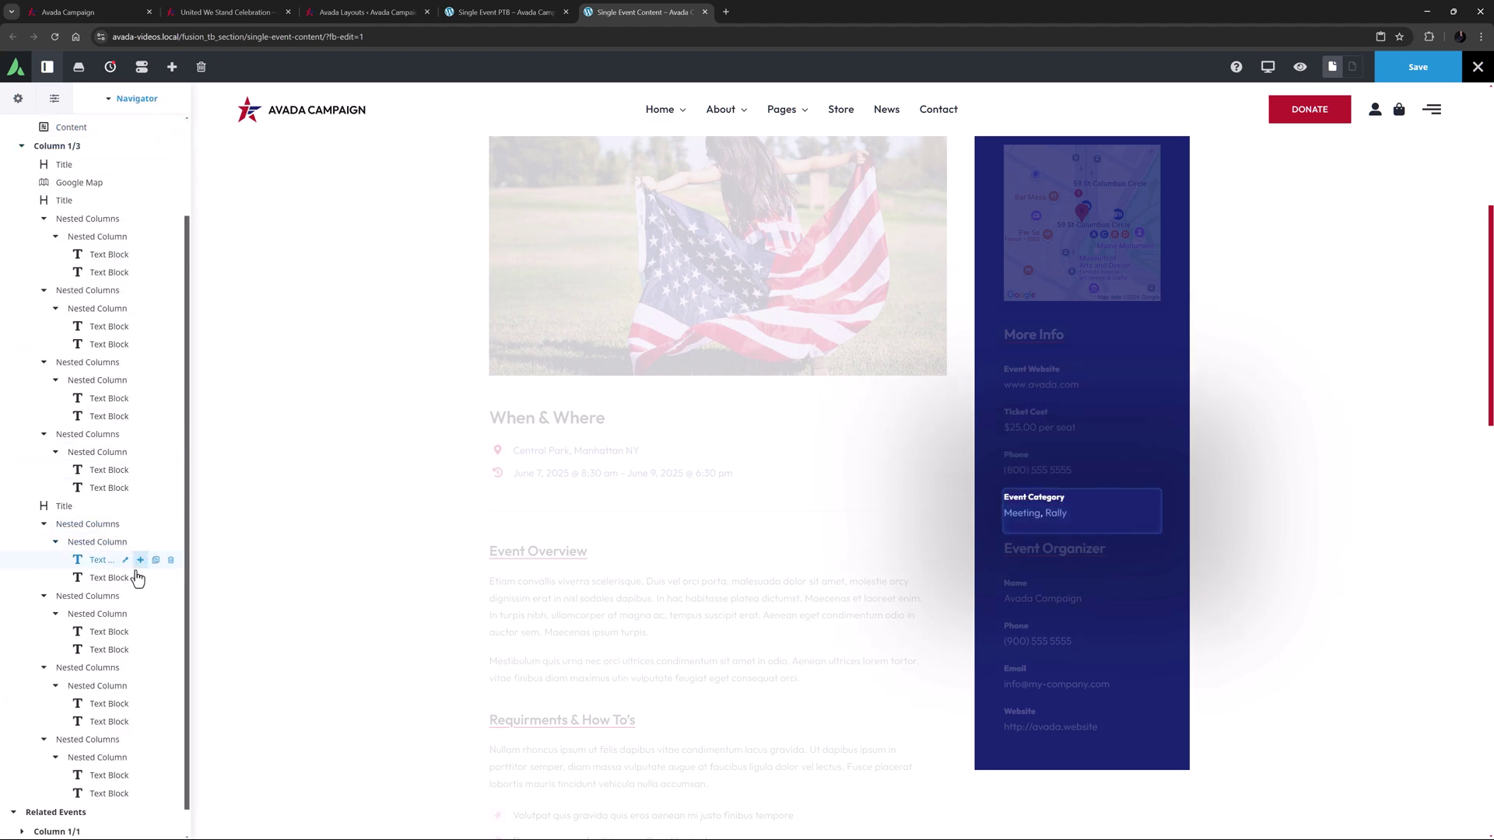
left_click(126, 578)
left_click(175, 131)
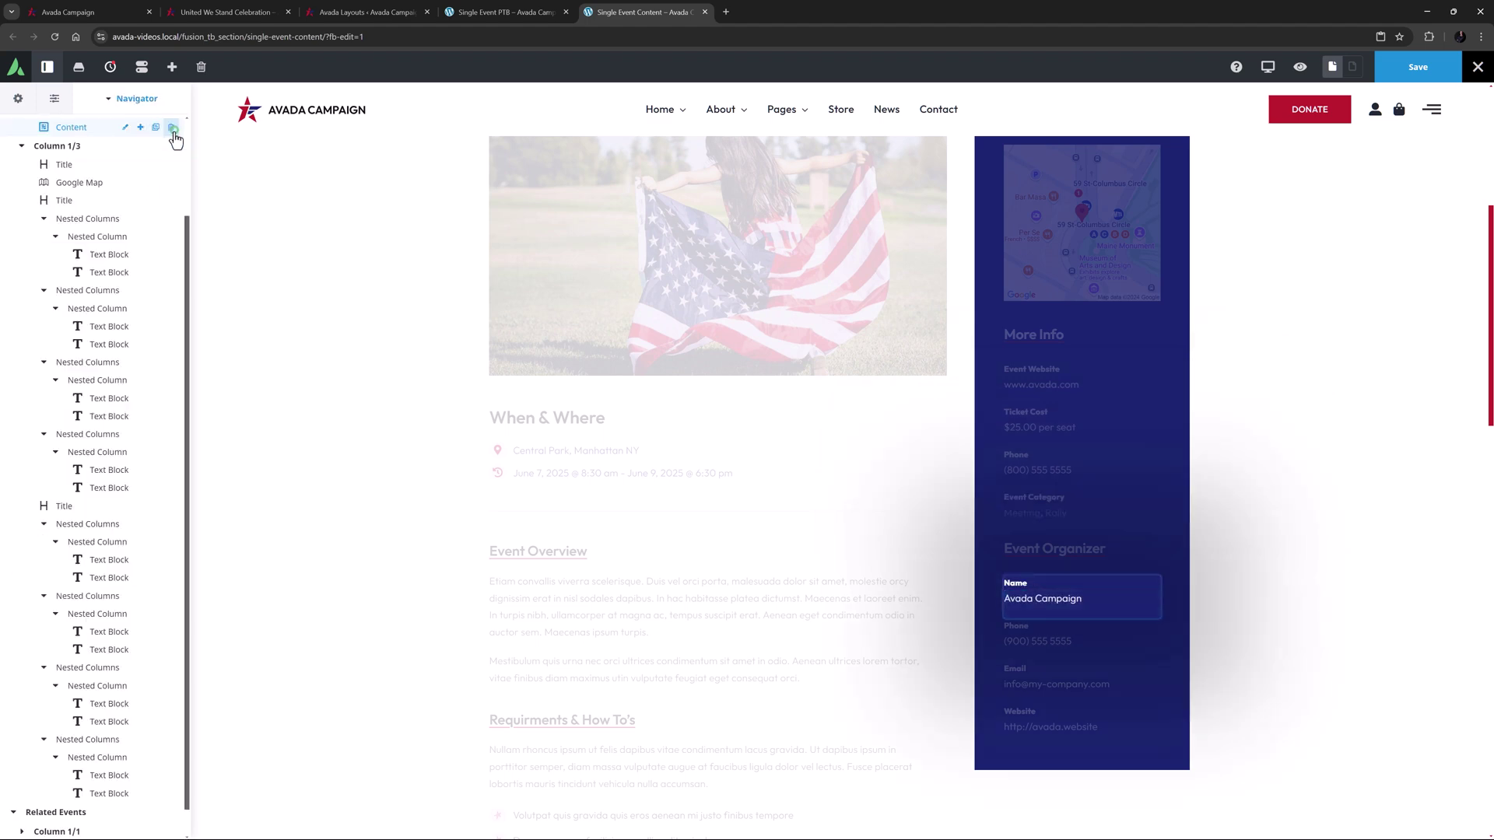
mouse_move(109, 578)
left_click(126, 650)
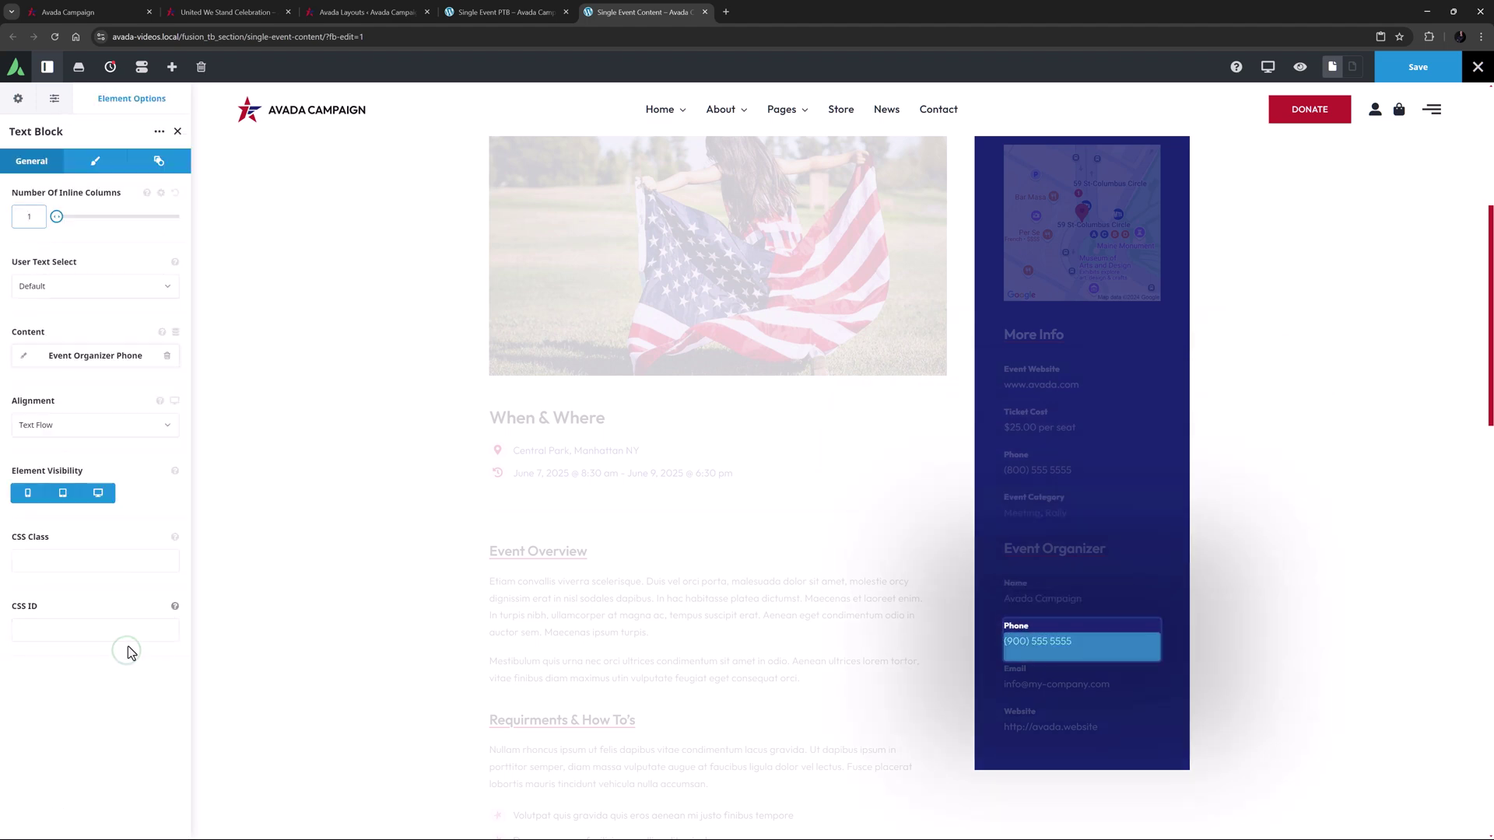
left_click(176, 131)
left_click(122, 721)
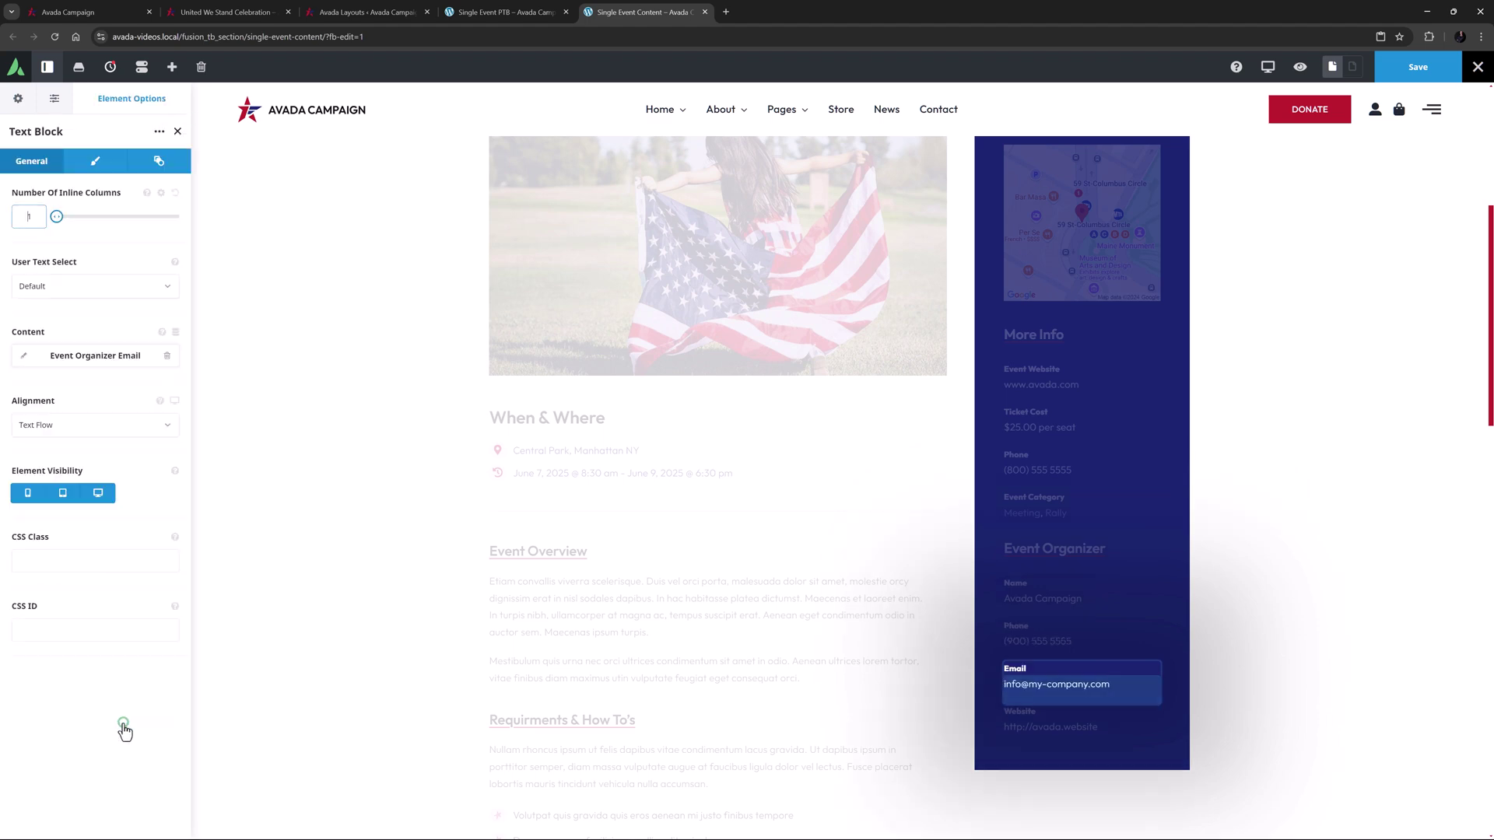
left_click(178, 130)
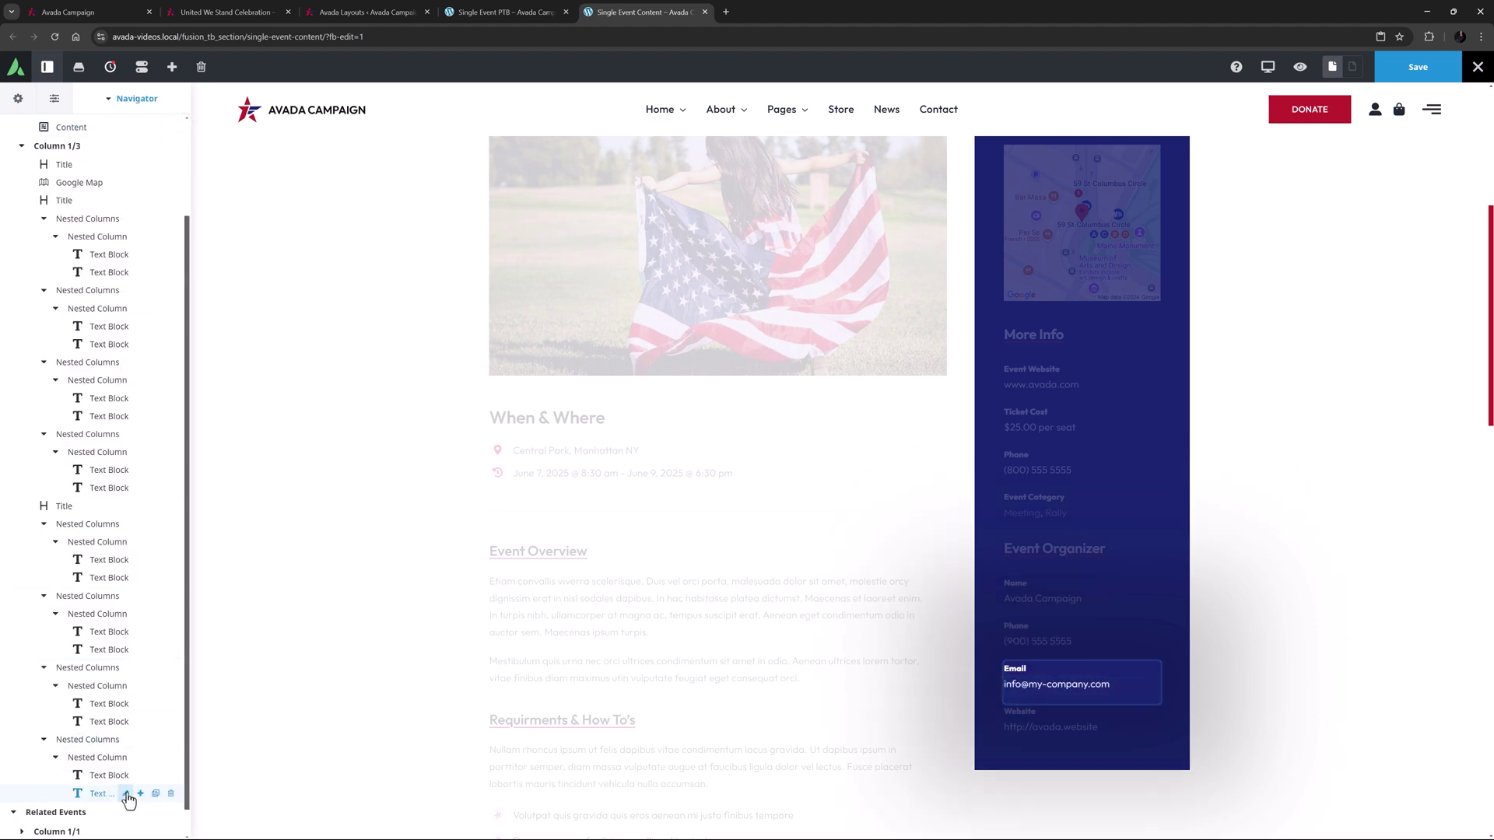
left_click(126, 795)
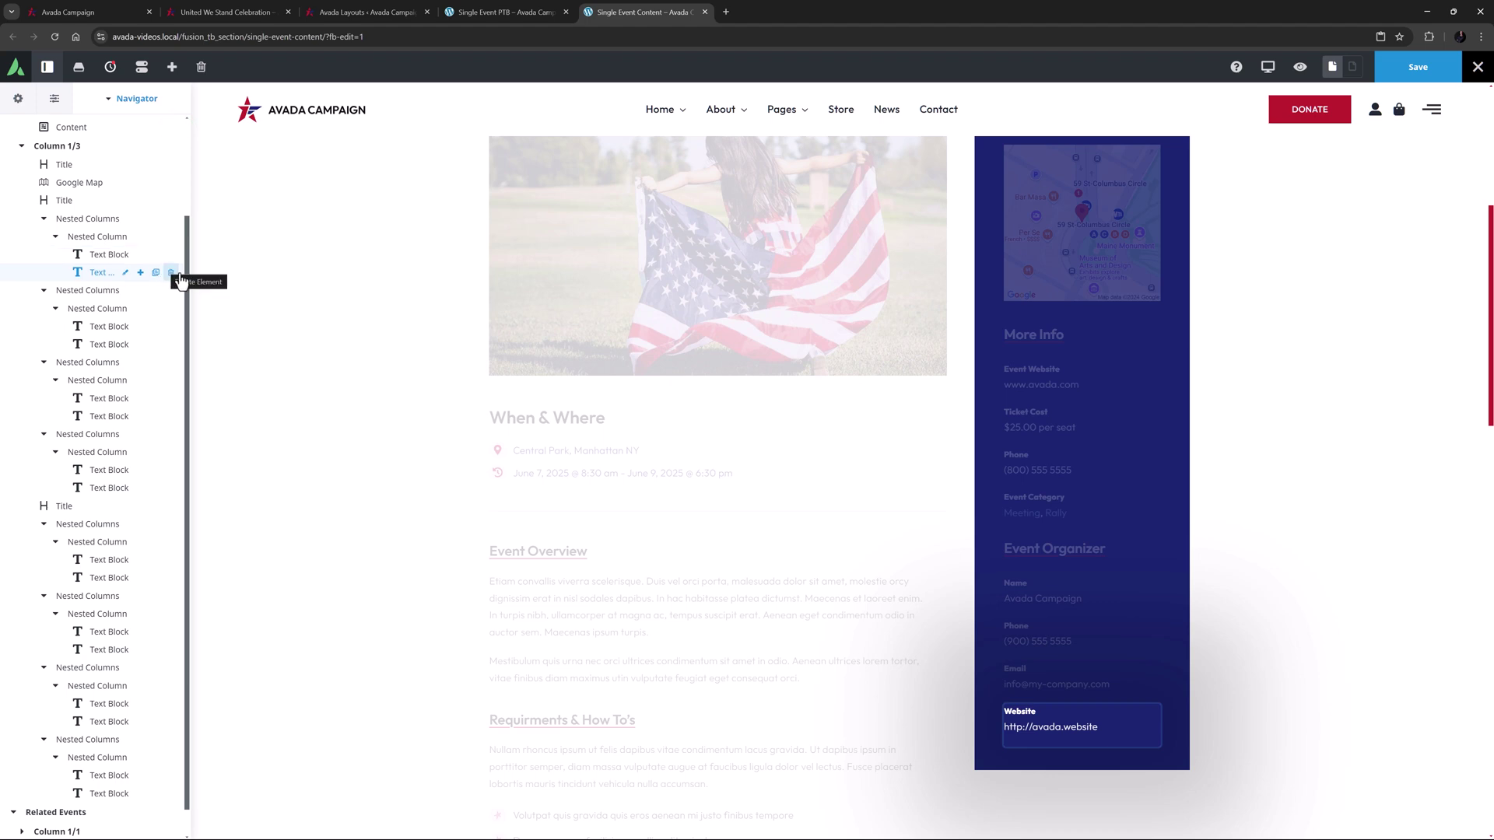
left_click(1092, 752)
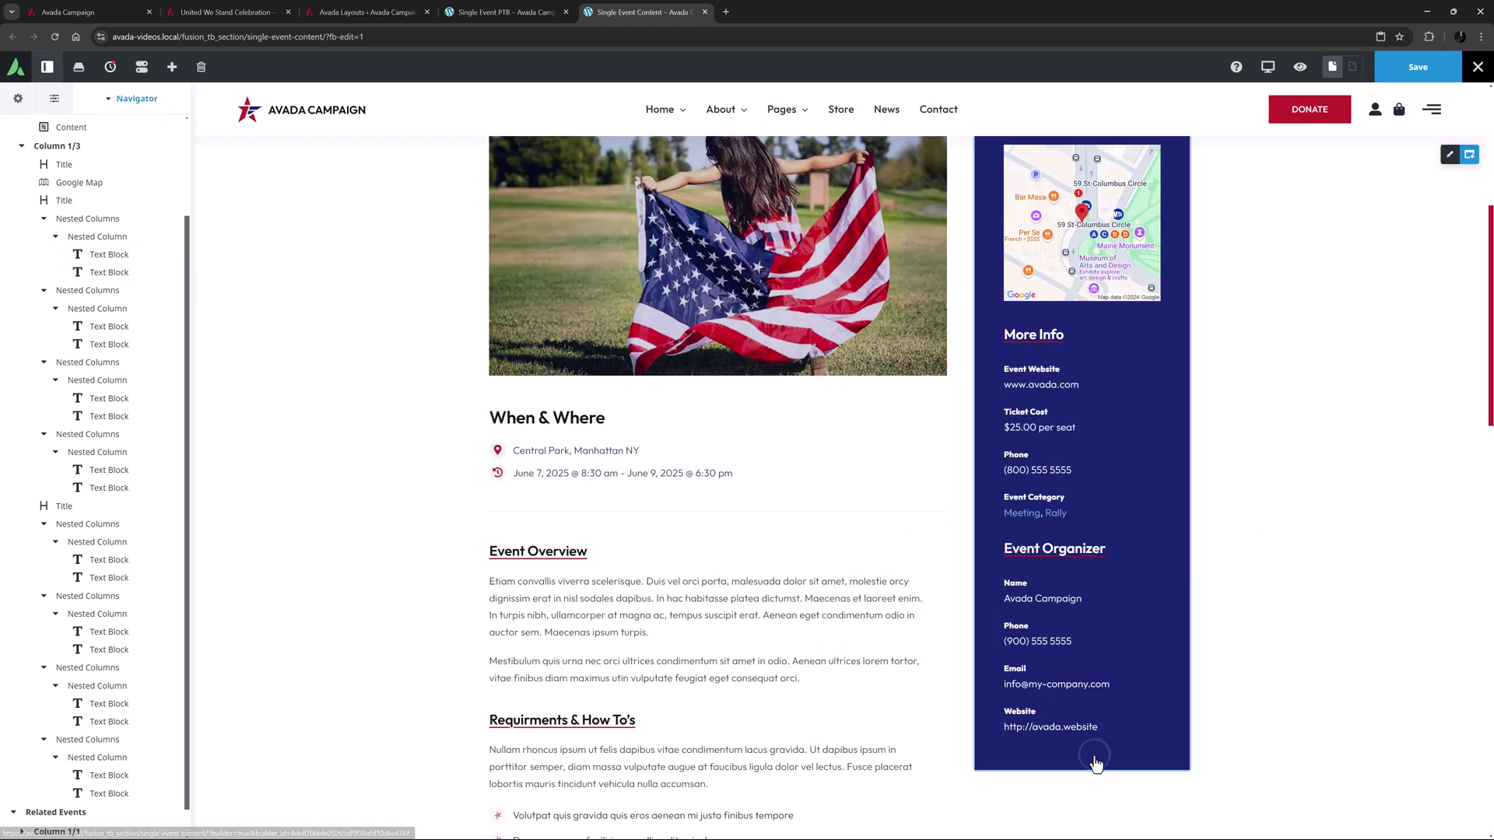
scroll(403, 531, "up", 5)
scroll(398, 528, "up", 2)
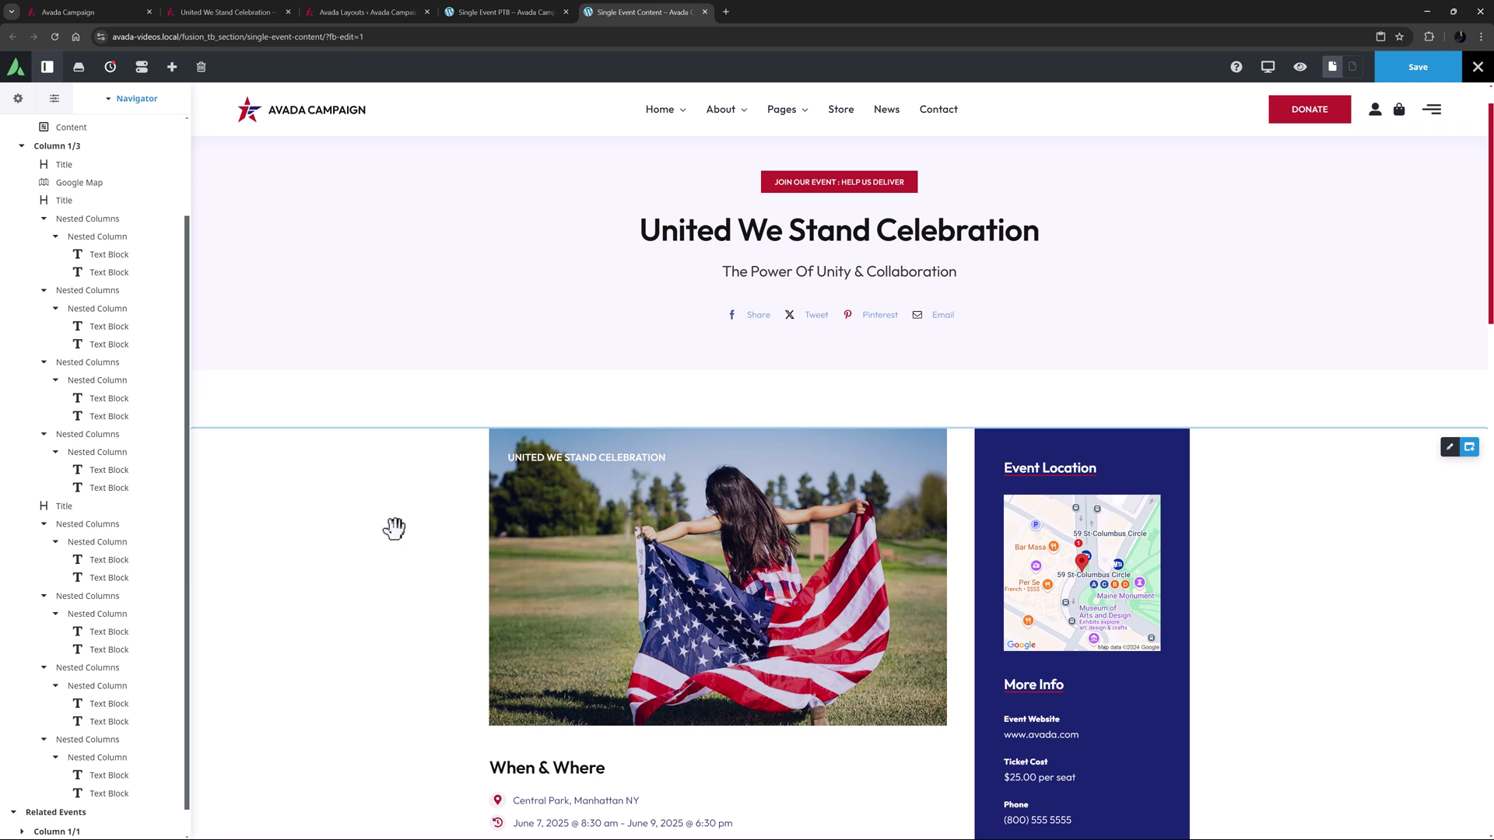
scroll(94, 747, "down", 1)
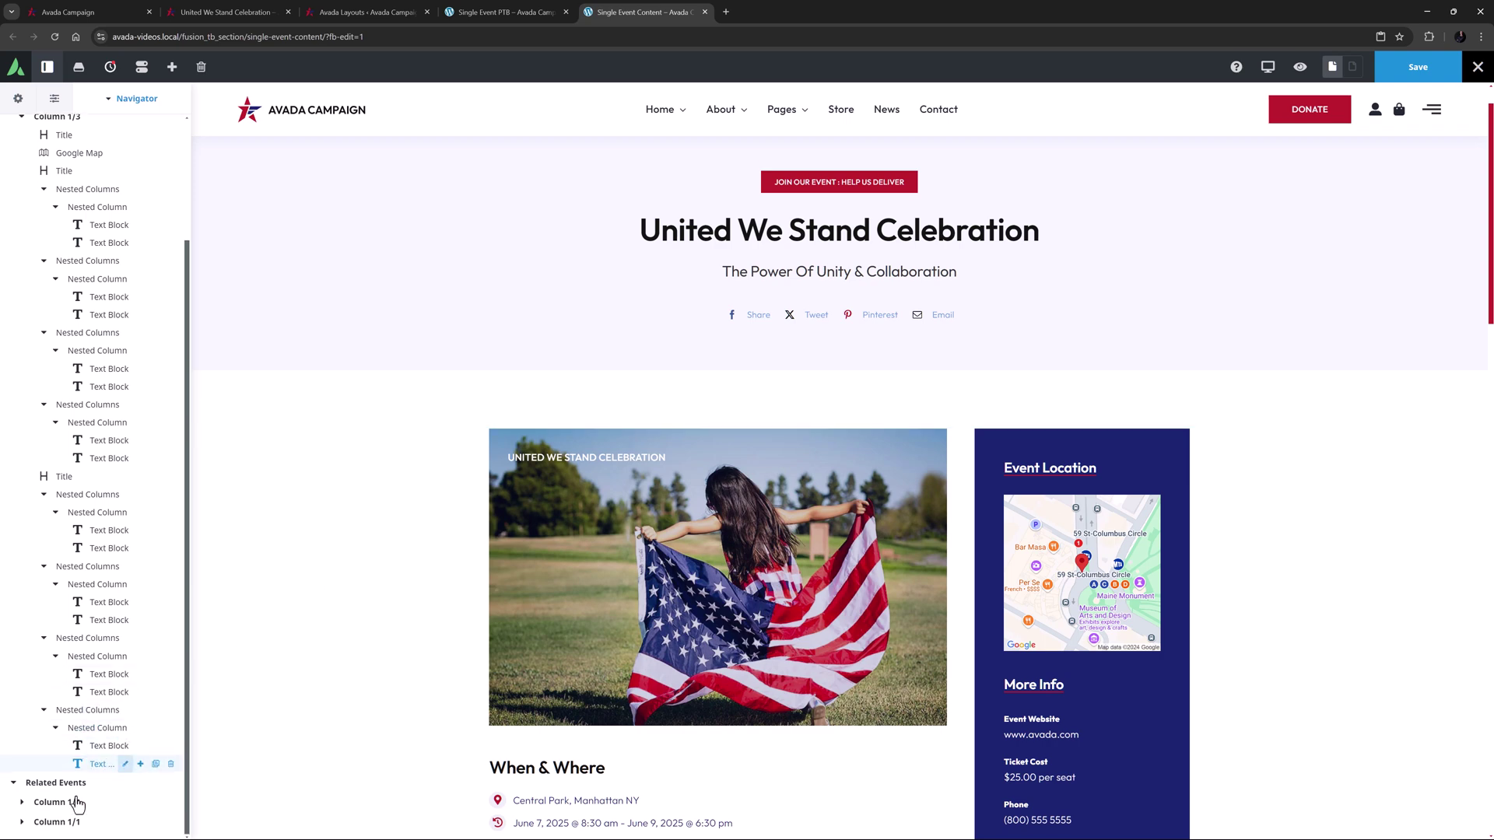
Confirm the Related Events post cards show related content by Event Categories
left_click(59, 802)
scroll(817, 467, "down", 3)
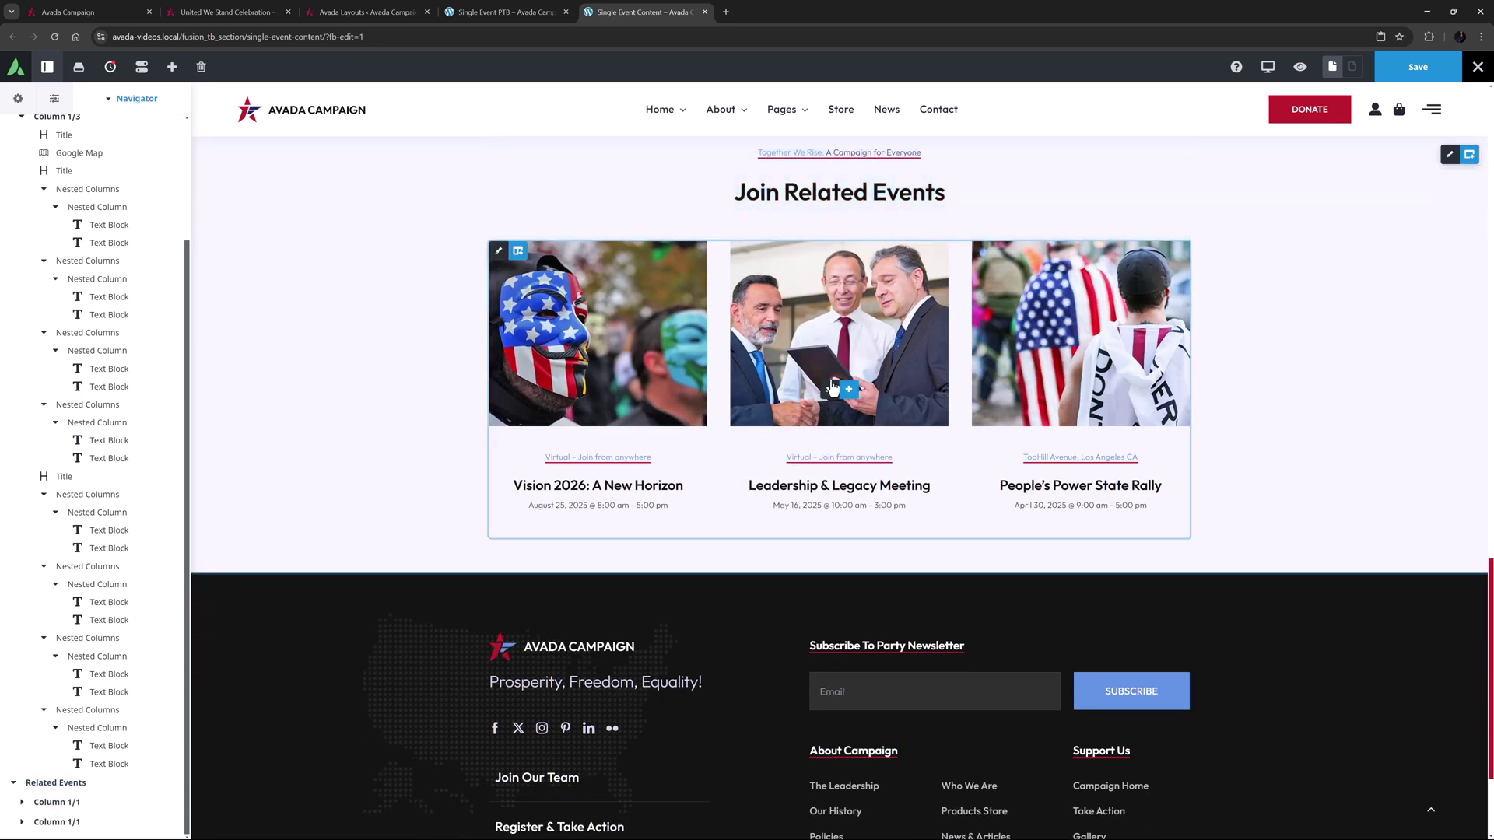
left_click(831, 395)
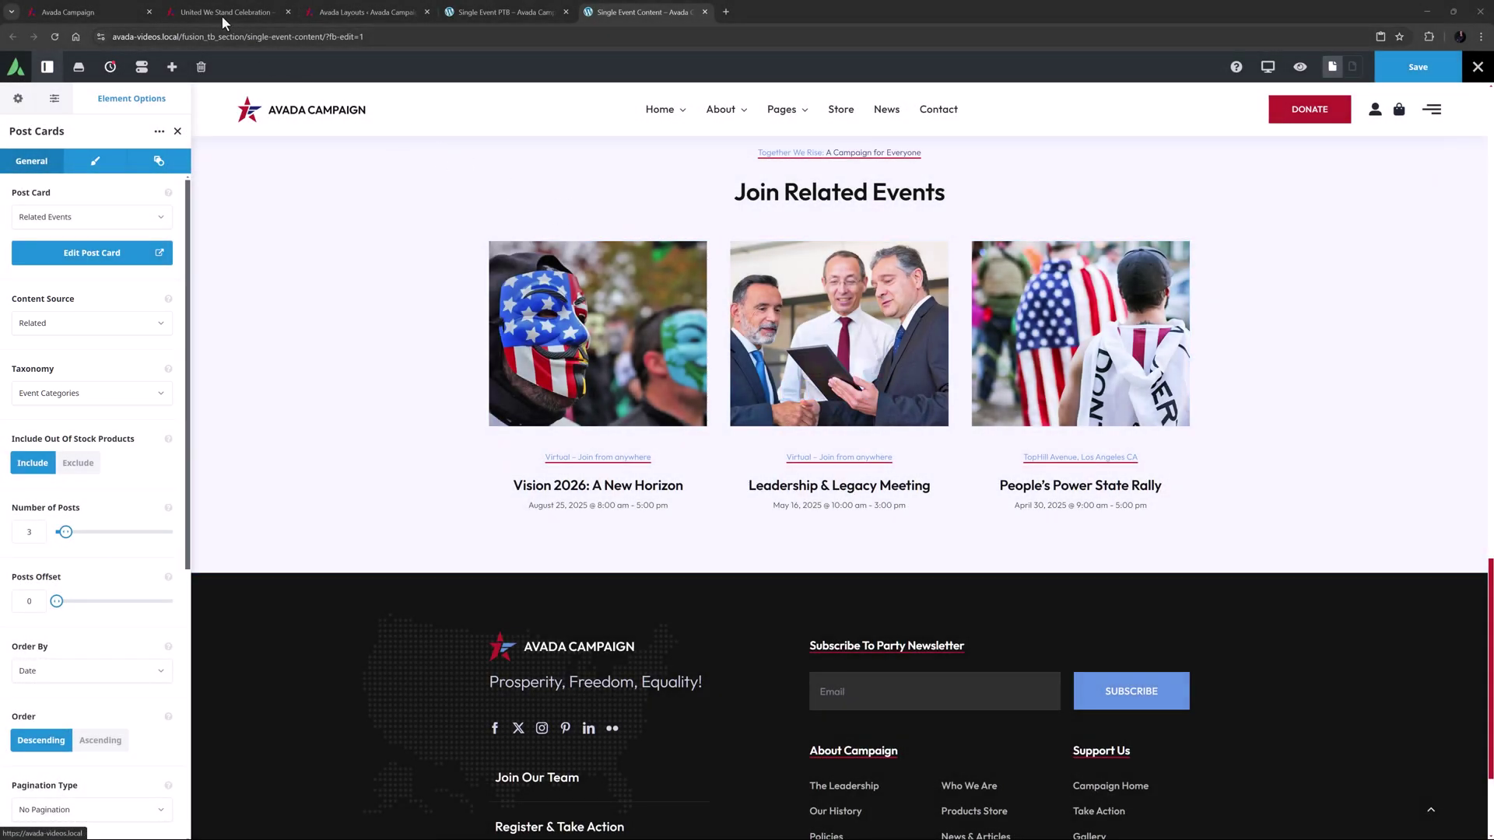
Return to the live United We Stand Celebration event page
left_click(223, 11)
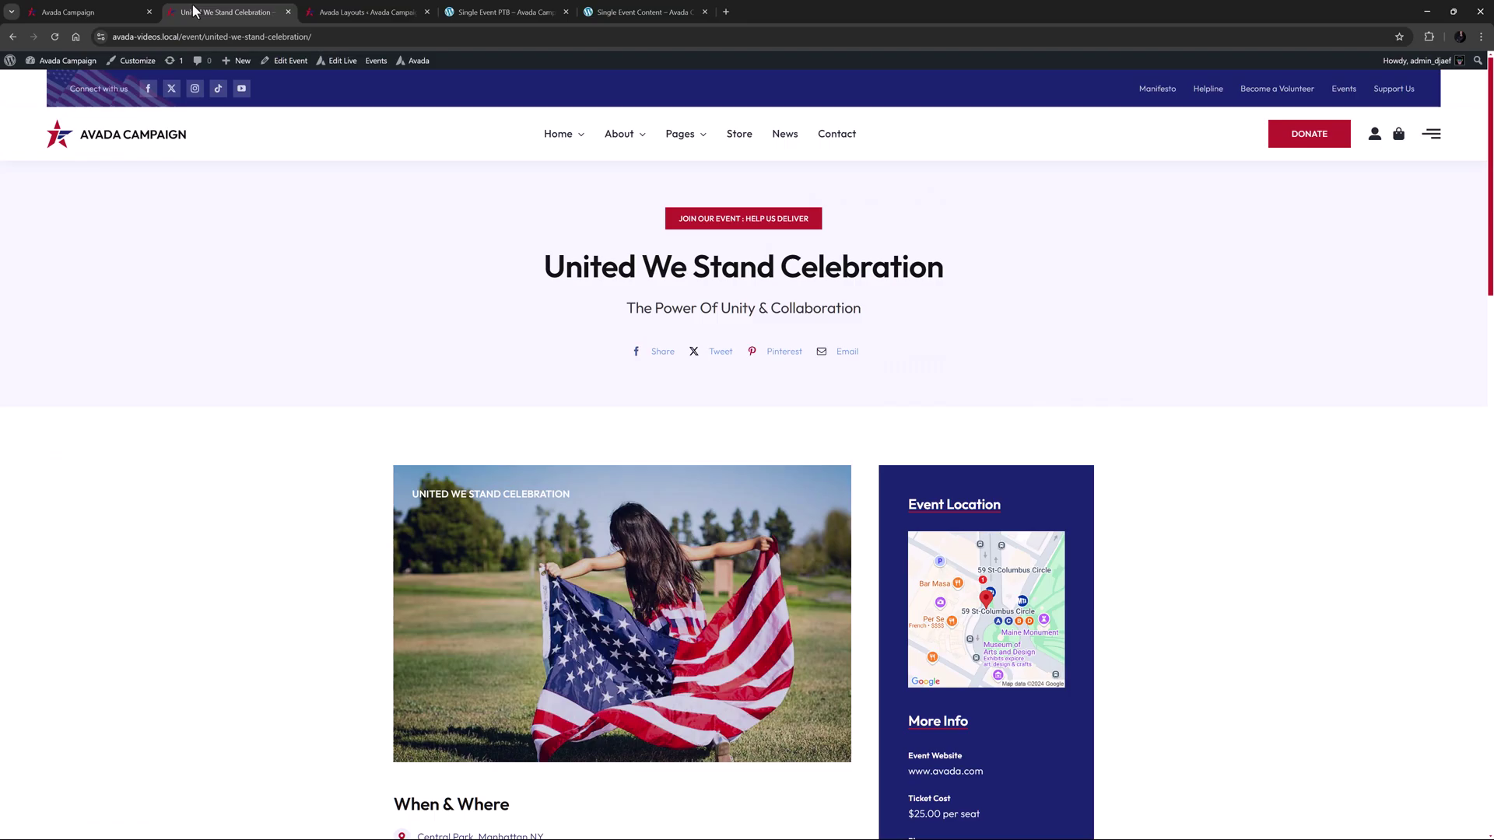